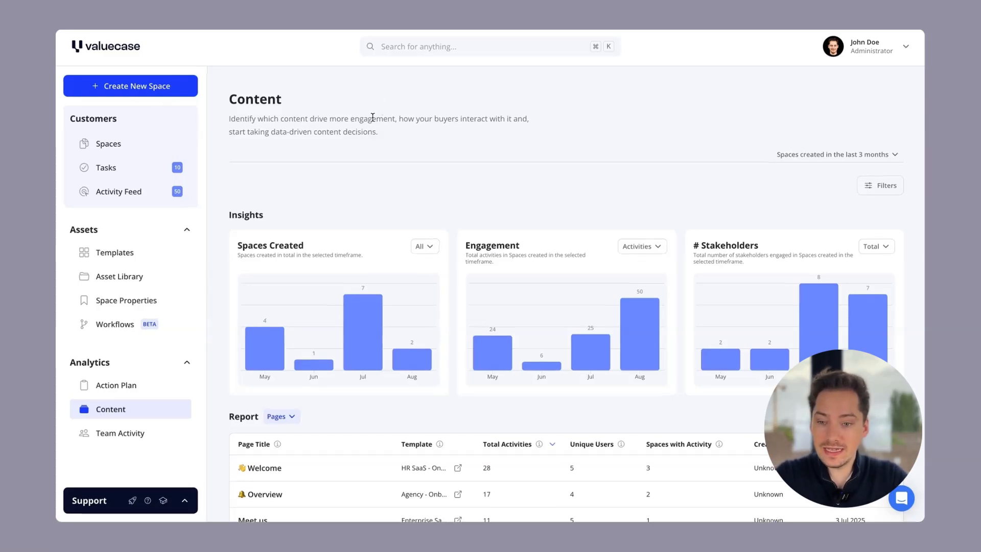
- Check the date range choices available for the content analytics, keeping the current range
{"action": "scroll", "coordinate": [373, 118], "scroll_direction": "down", "scroll_amount": 2}
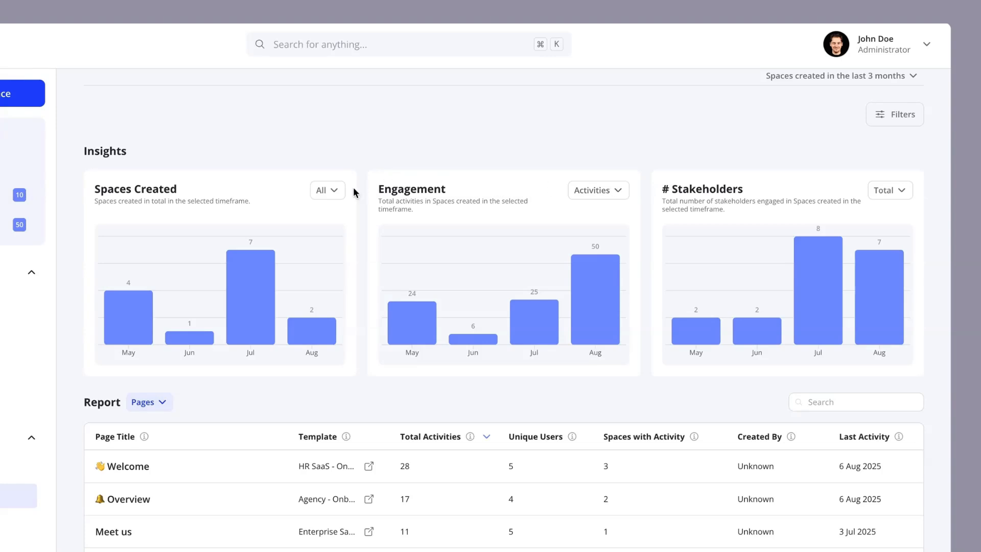
{"action": "left_click", "coordinate": [833, 76]}
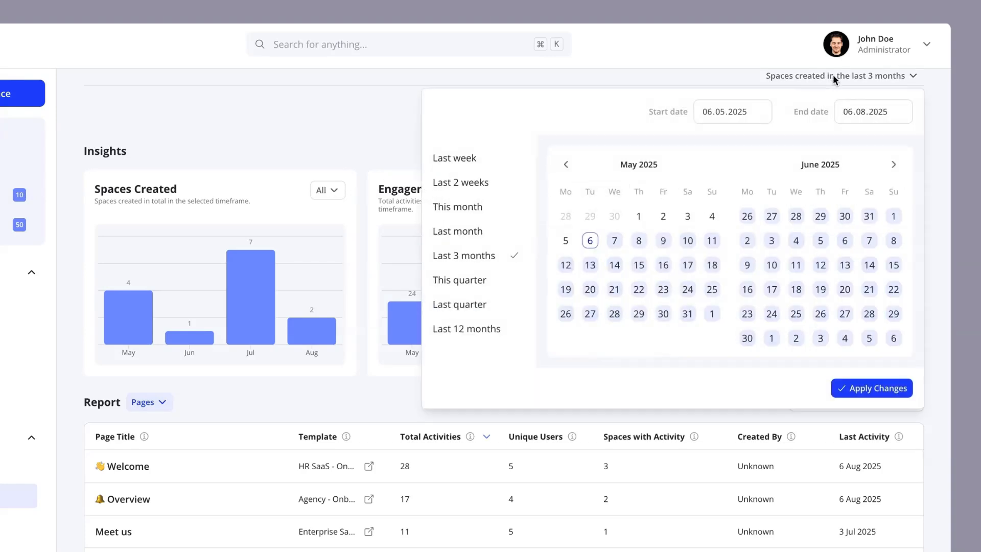
{"action": "left_click", "coordinate": [358, 121]}
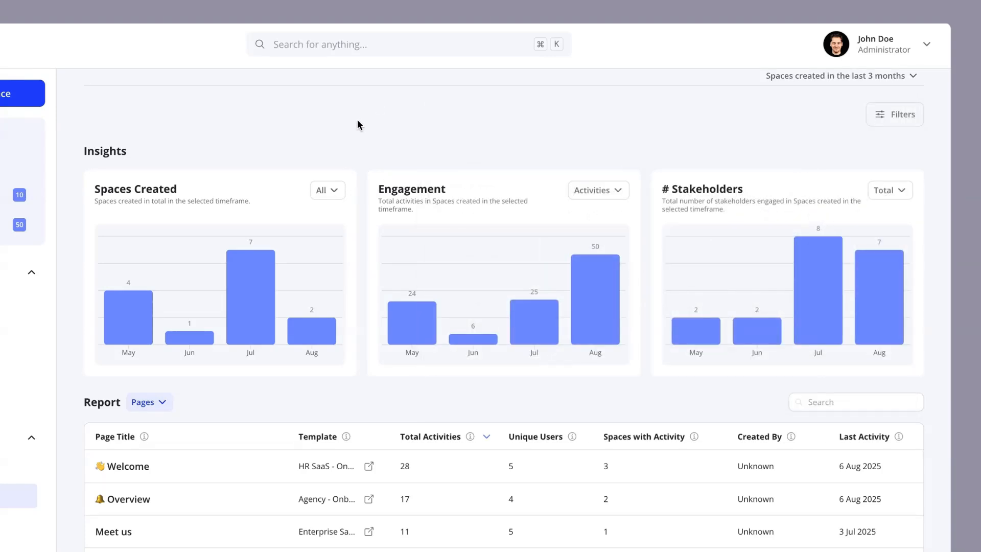
- Check the display options of the Spaces Created, Engagement and # Stakeholders charts without changing them
{"action": "left_click", "coordinate": [333, 188]}
{"action": "left_click", "coordinate": [619, 190]}
{"action": "left_click", "coordinate": [618, 191]}
{"action": "left_click", "coordinate": [641, 152]}
{"action": "left_click", "coordinate": [872, 190]}
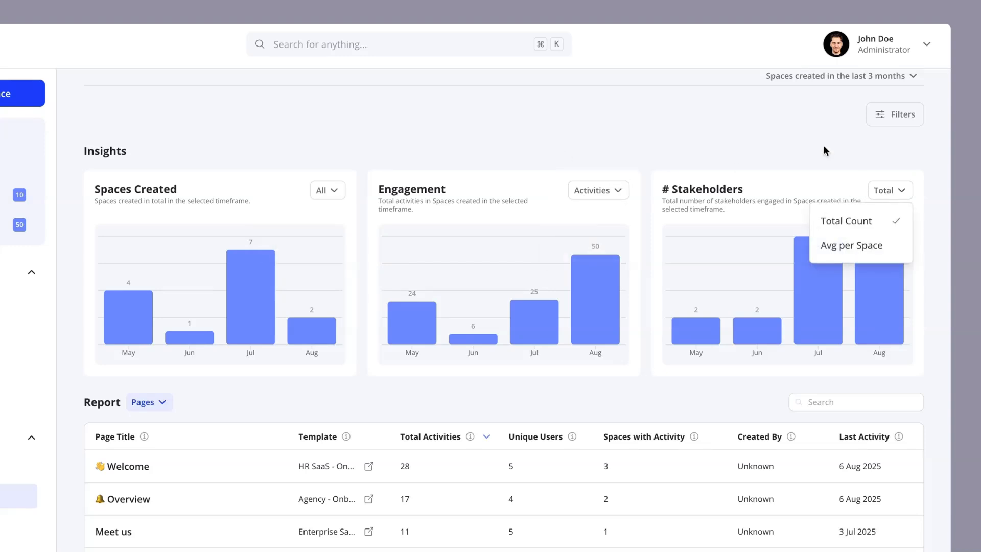
{"action": "left_click", "coordinate": [816, 141]}
- Check which templates the content analytics can be filtered by, leaving all templates included
{"action": "left_click", "coordinate": [889, 113]}
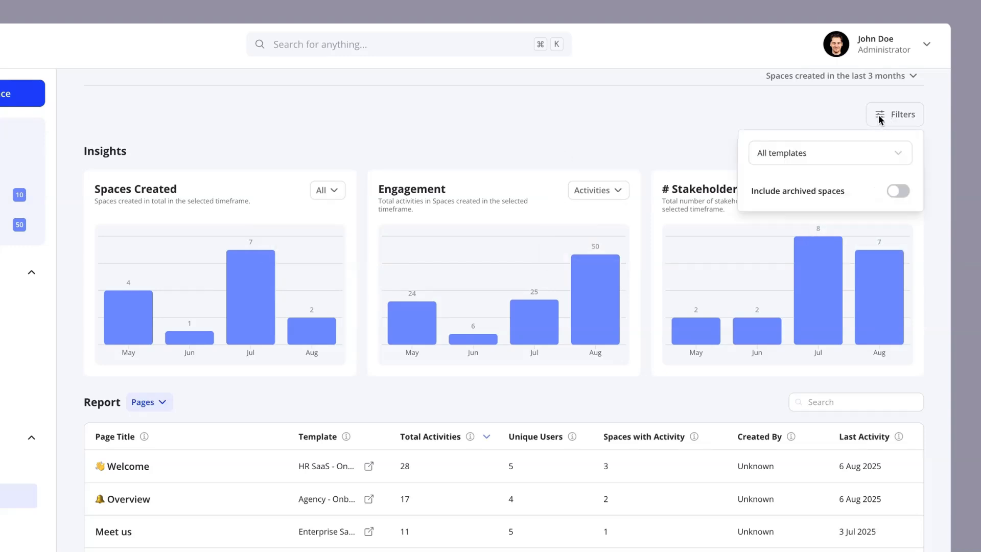
{"action": "left_click", "coordinate": [814, 162]}
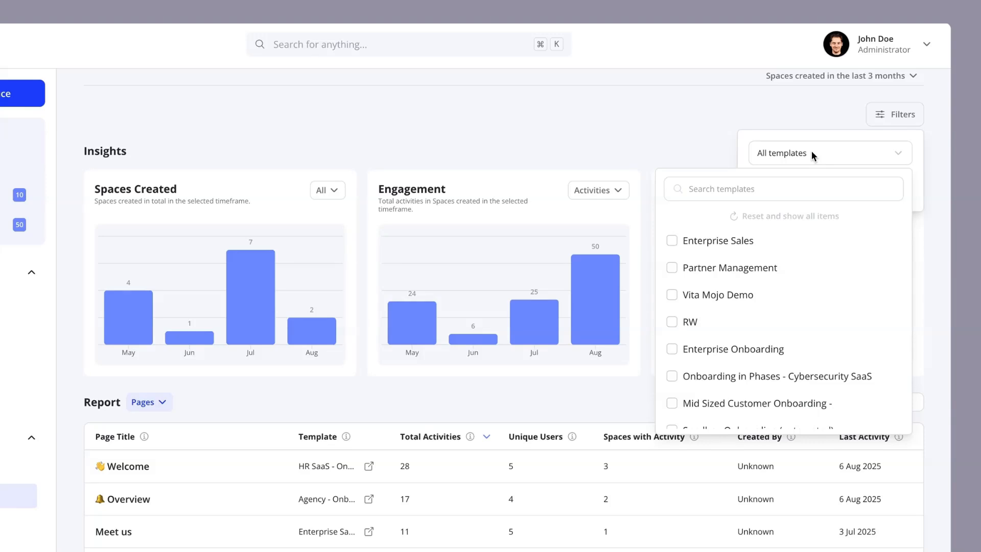
{"action": "left_click", "coordinate": [812, 153]}
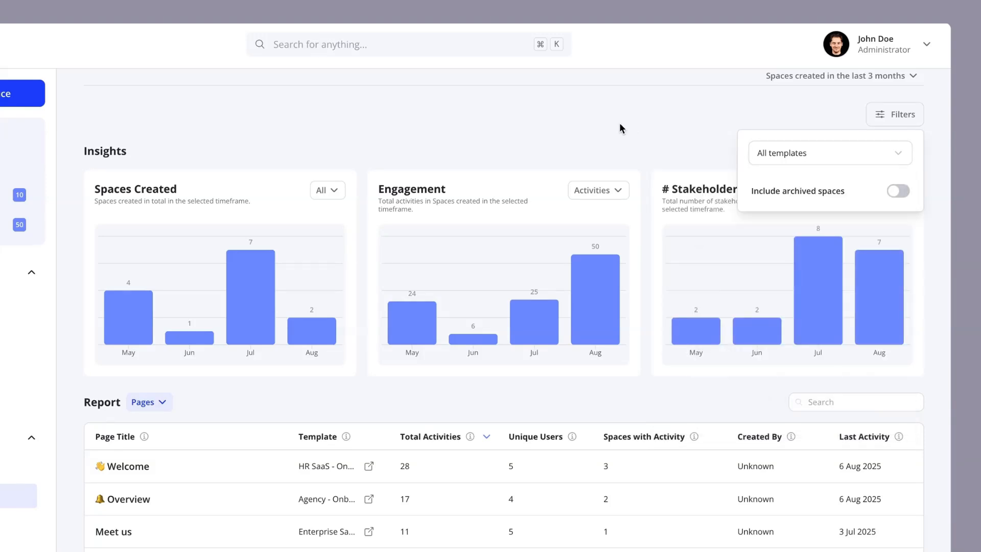
{"action": "left_click", "coordinate": [621, 124]}
- Include archived spaces in the content analytics
{"action": "left_click", "coordinate": [898, 121]}
{"action": "left_click", "coordinate": [898, 191]}
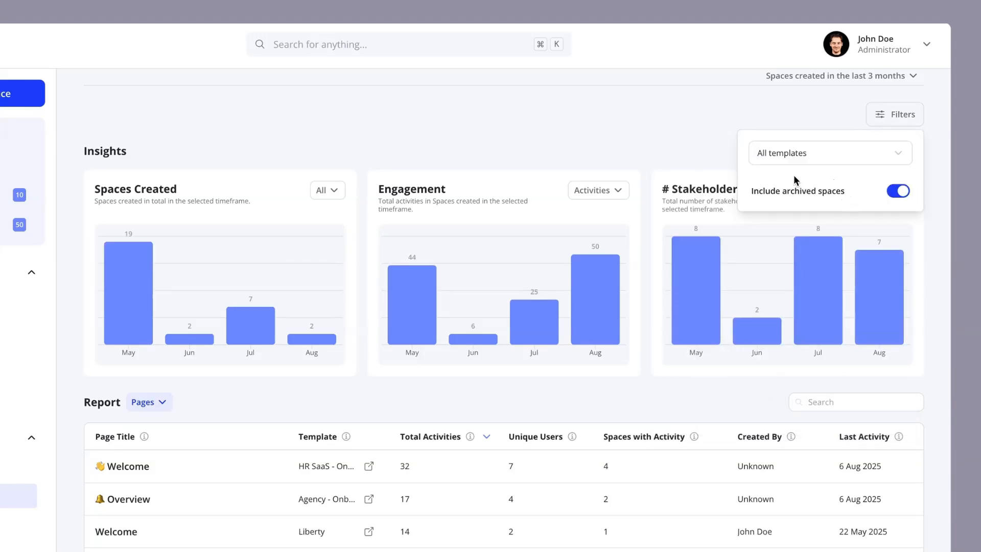
{"action": "left_click", "coordinate": [593, 116]}
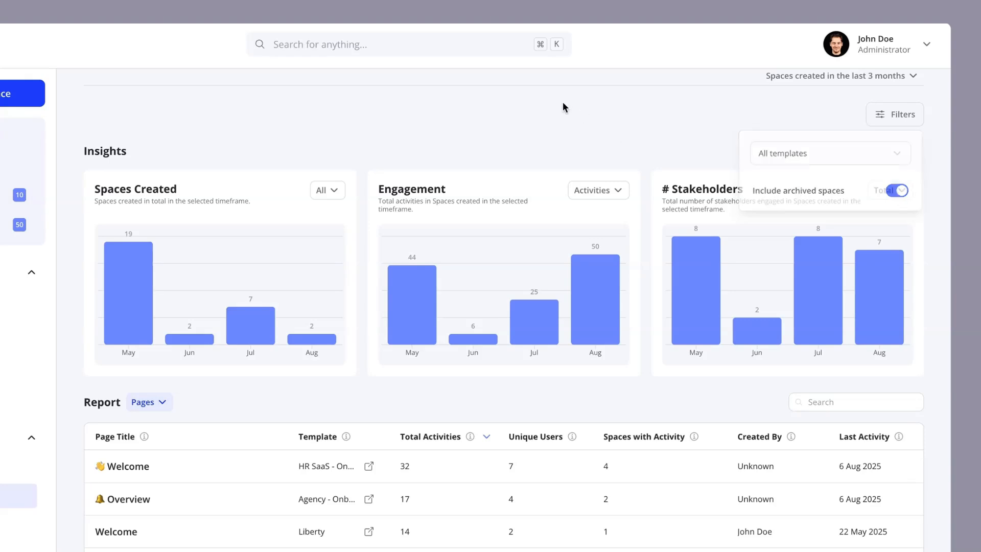
- Check the content types offered by the report and view the list of spaces with activity for the first Welcome page
{"action": "scroll", "coordinate": [324, 193], "scroll_direction": "down", "scroll_amount": 5}
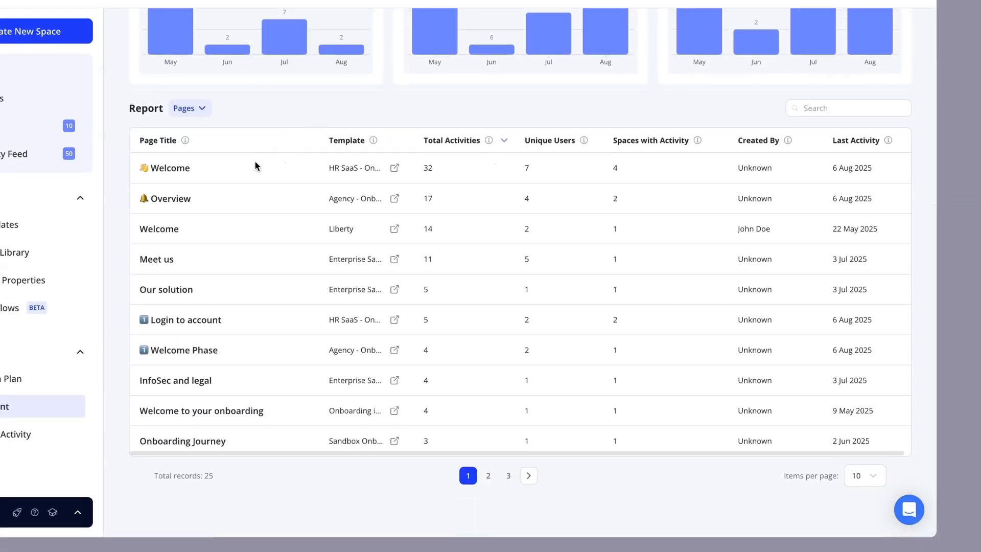
{"action": "left_click", "coordinate": [179, 114]}
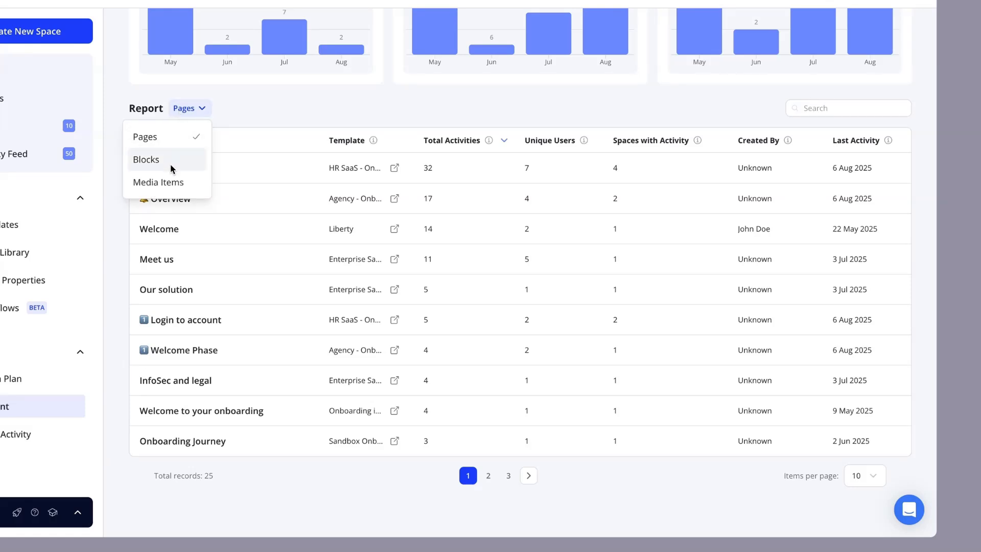
{"action": "left_click", "coordinate": [305, 117]}
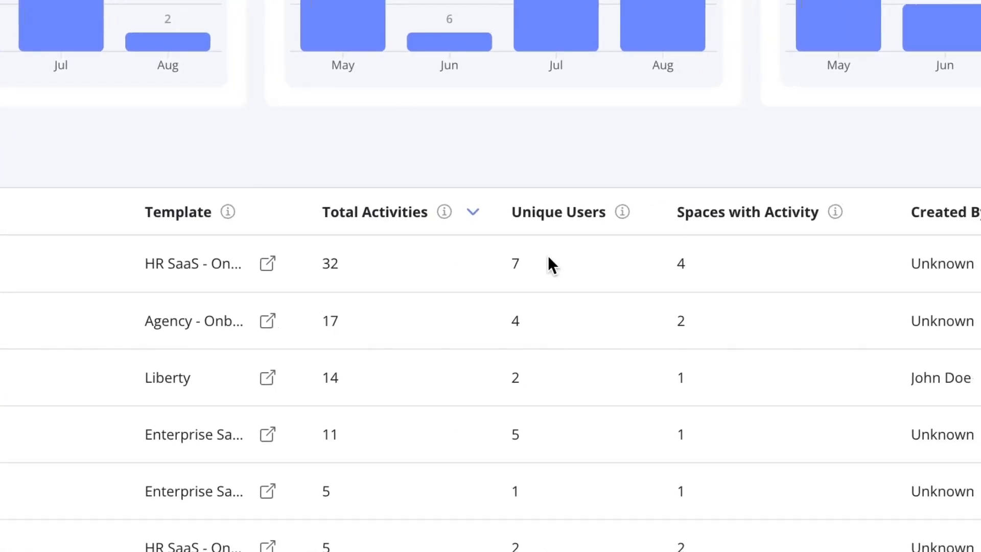
{"action": "left_click", "coordinate": [746, 262]}
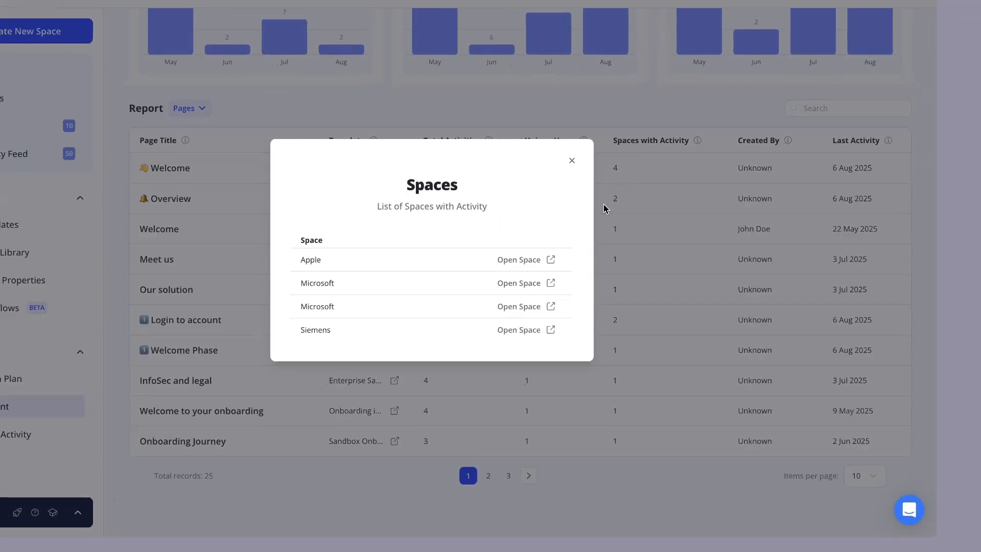
{"action": "left_click", "coordinate": [518, 177]}
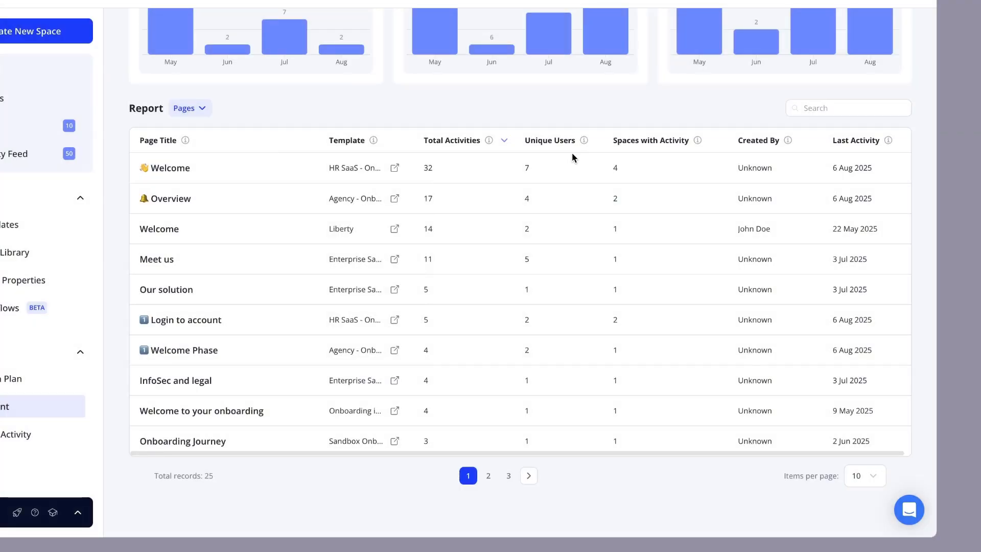
- Show the report by Blocks and examine the entry for "The 3 Phases of our Onboarding"
{"action": "left_click", "coordinate": [207, 115]}
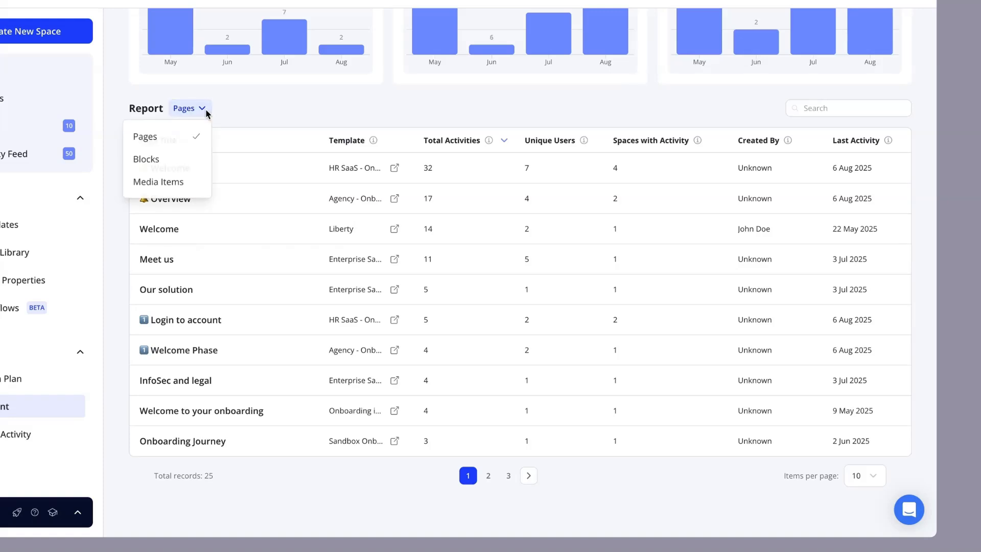
{"action": "left_click", "coordinate": [162, 159]}
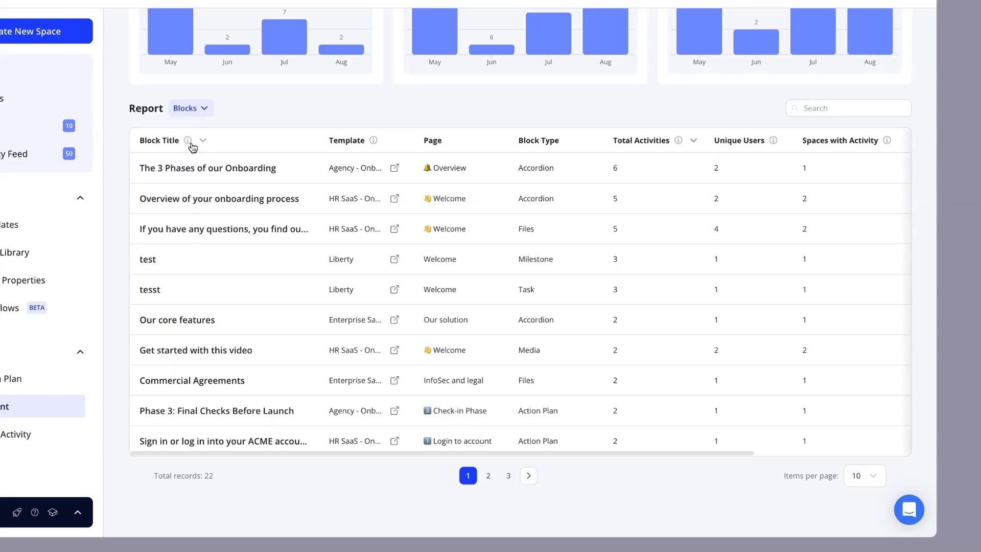
{"action": "left_click_drag", "start_coordinate": [157, 168], "coordinate": [250, 167]}
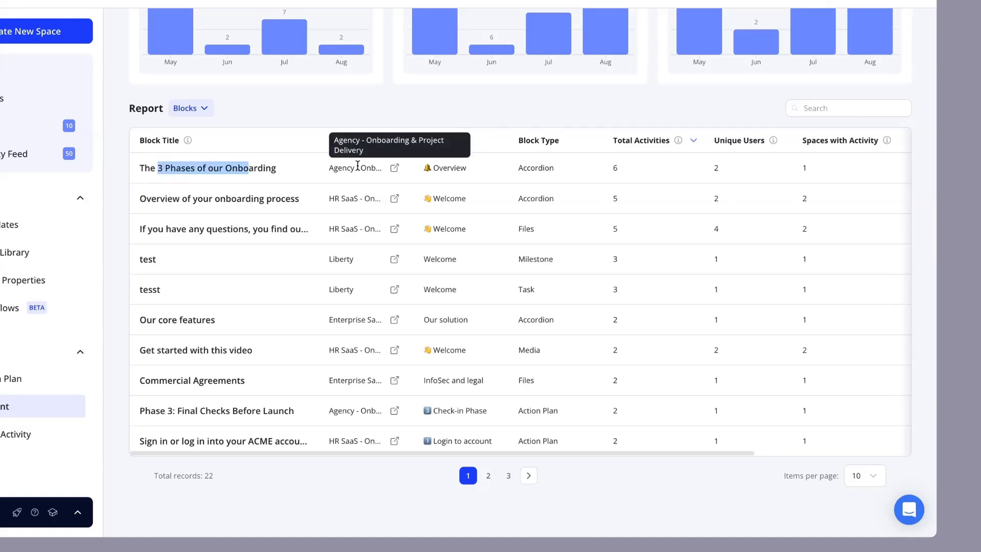
{"action": "left_click", "coordinate": [629, 175]}
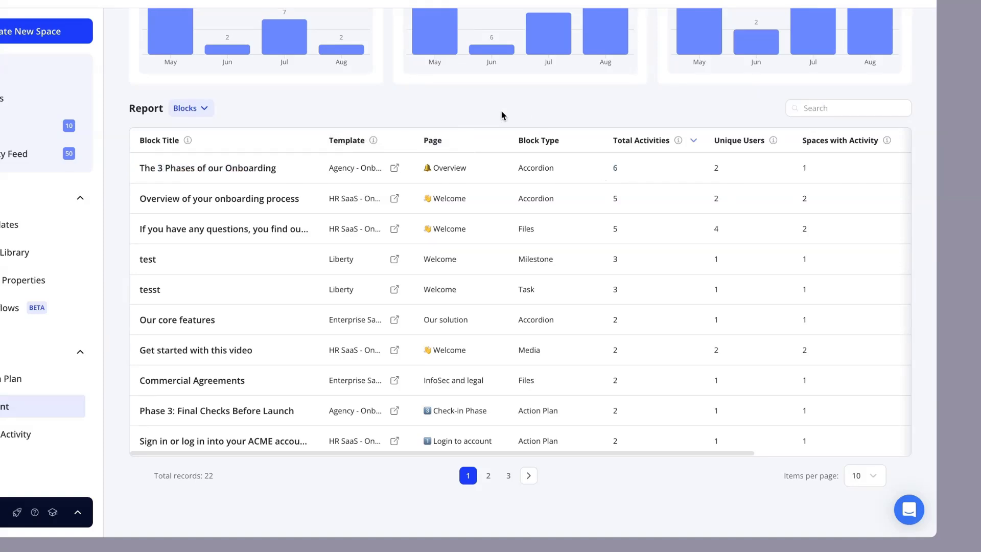
- Show the report by Media Items and examine the Valuecase Help Center entry
{"action": "left_click", "coordinate": [205, 109]}
{"action": "left_click", "coordinate": [173, 182]}
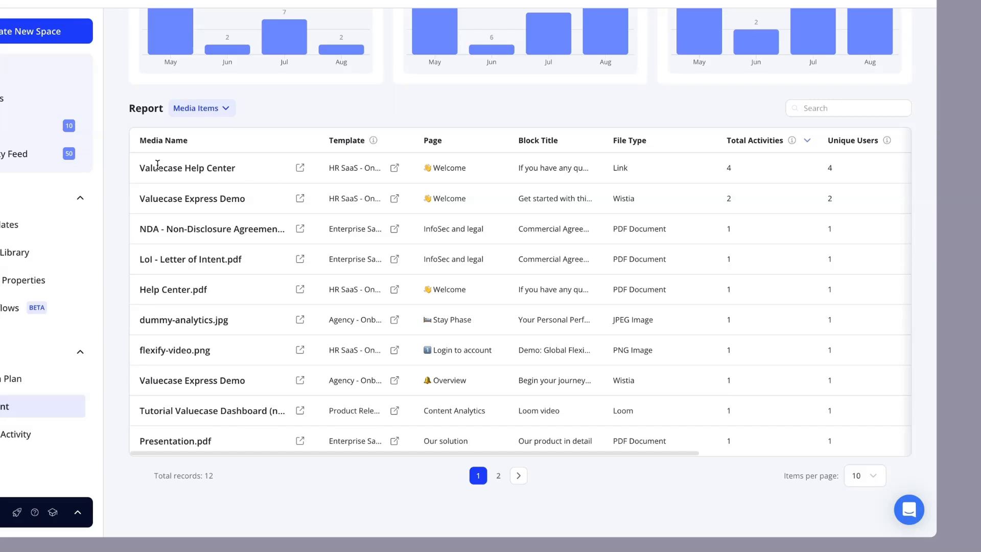
{"action": "left_click_drag", "start_coordinate": [132, 174], "coordinate": [240, 166]}
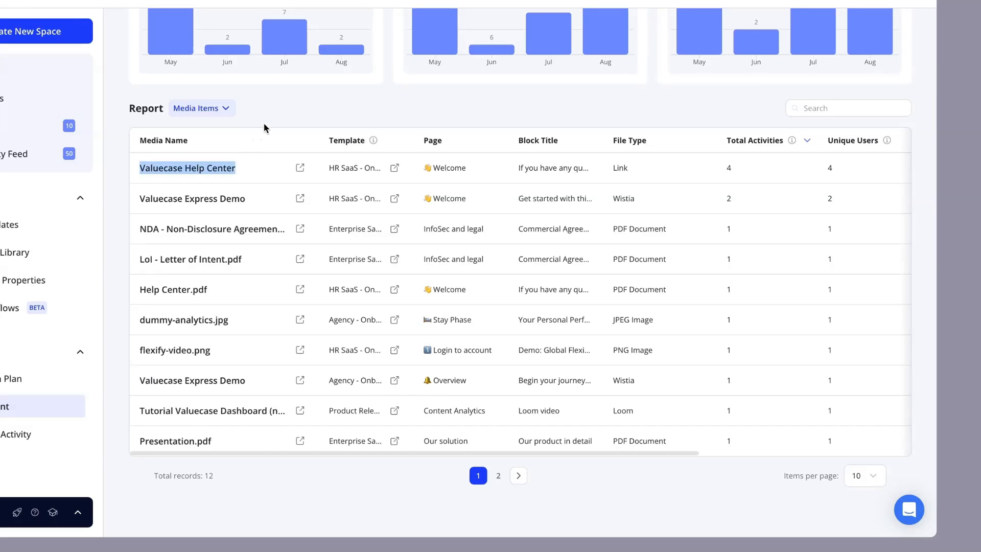
{"action": "left_click", "coordinate": [273, 122]}
{"action": "scroll", "coordinate": [352, 170], "scroll_direction": "up", "scroll_amount": 1}
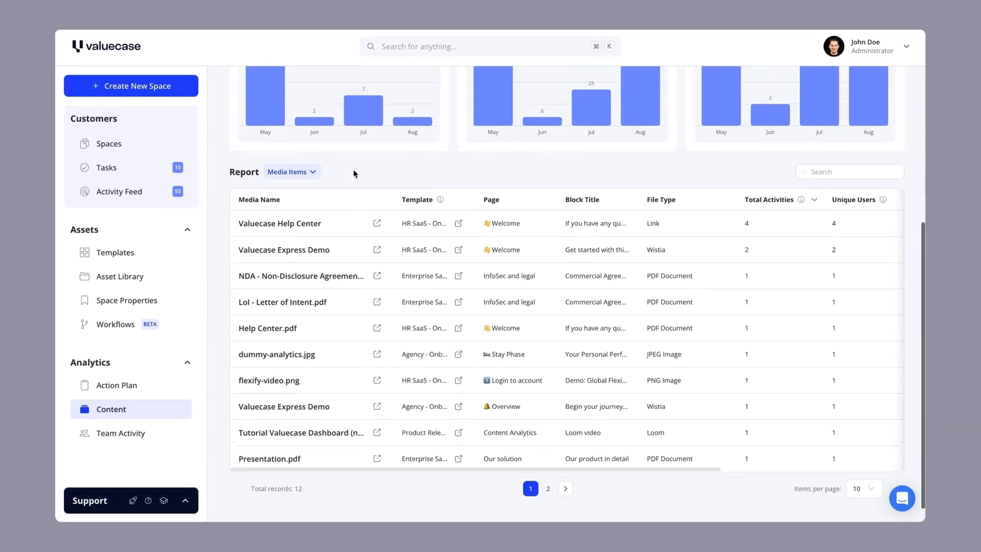
- Return the report to Pages and review the insight charts and the page table
{"action": "left_click", "coordinate": [311, 172]}
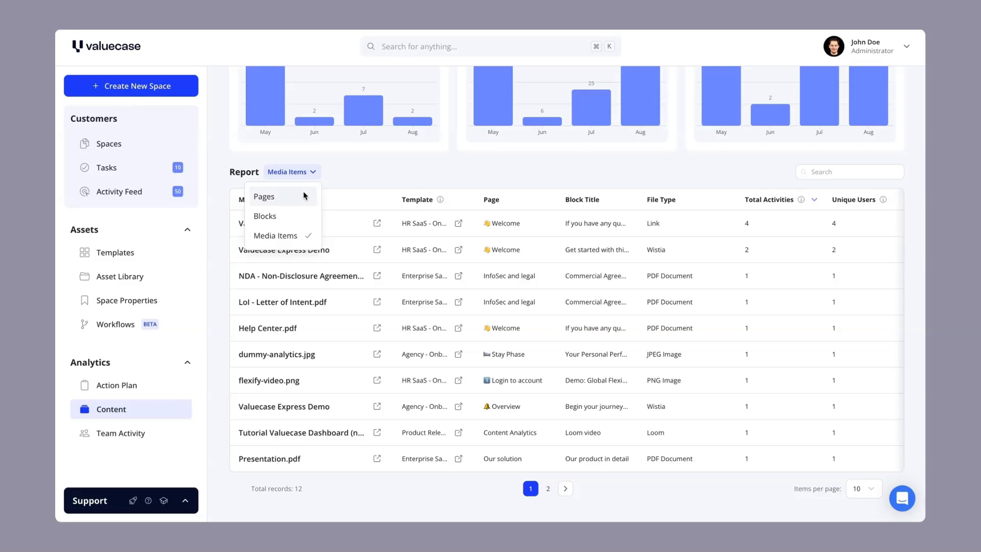
{"action": "left_click", "coordinate": [303, 195]}
{"action": "scroll", "coordinate": [358, 195], "scroll_direction": "up", "scroll_amount": 5}
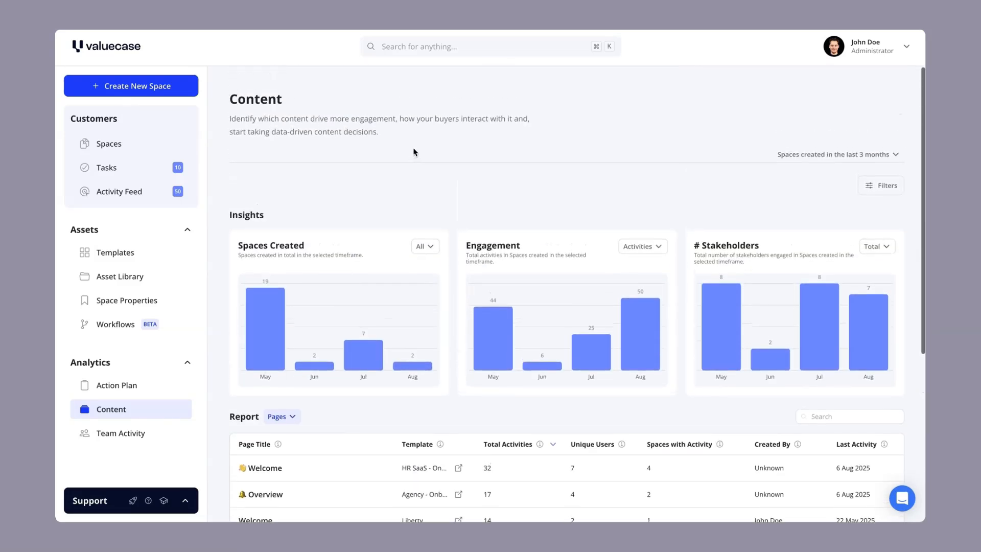
{"action": "scroll", "coordinate": [411, 163], "scroll_direction": "down", "scroll_amount": 2}
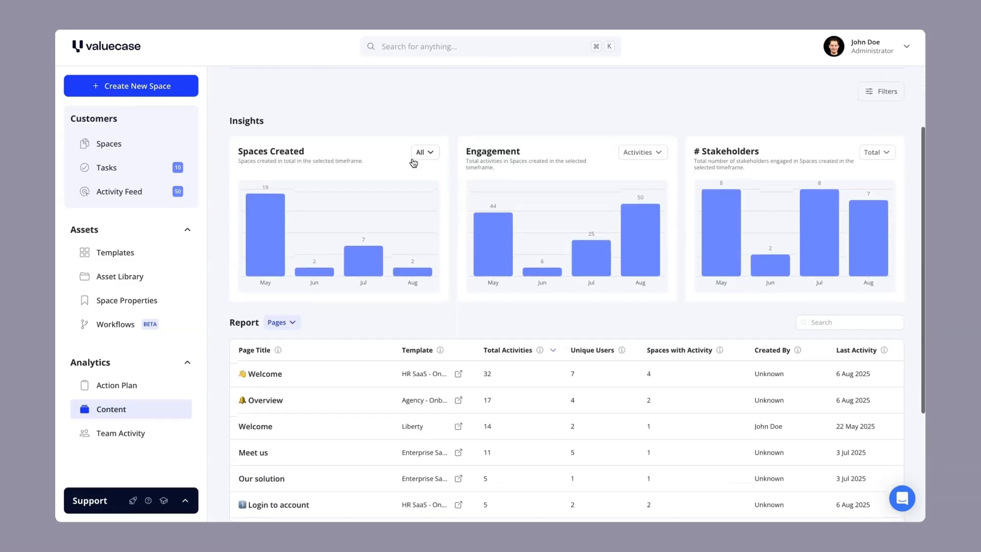
{"action": "scroll", "coordinate": [412, 162], "scroll_direction": "down", "scroll_amount": 3}
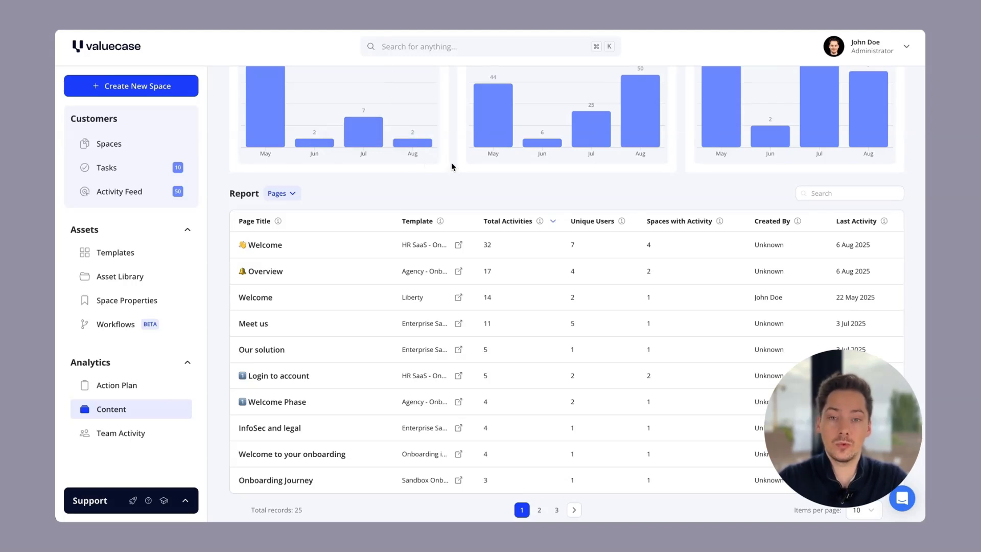
- Review the content filters once more, including the list of selectable templates, without changing anything
{"action": "scroll", "coordinate": [455, 161], "scroll_direction": "up", "scroll_amount": 5}
{"action": "left_click", "coordinate": [873, 187]}
{"action": "left_click", "coordinate": [859, 216]}
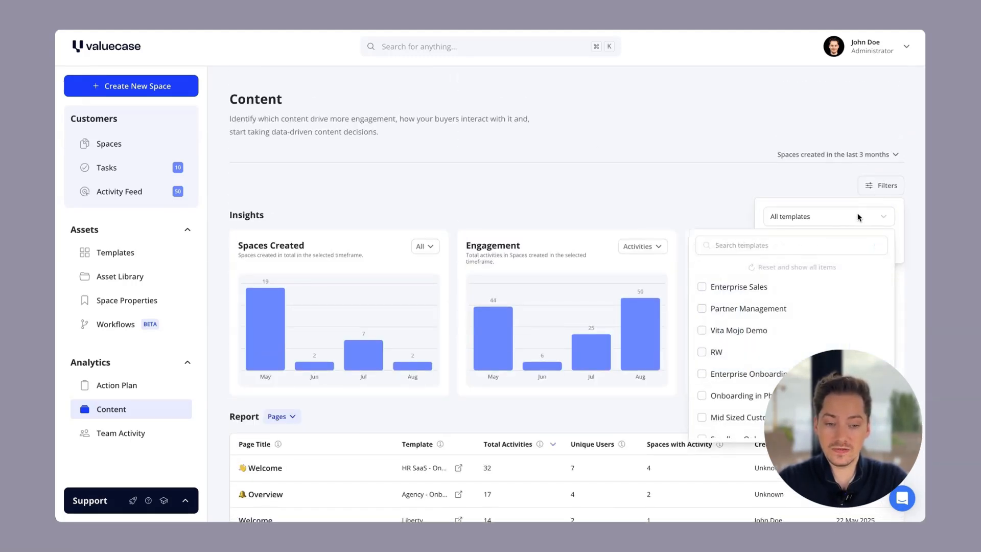
{"action": "left_click", "coordinate": [858, 216]}
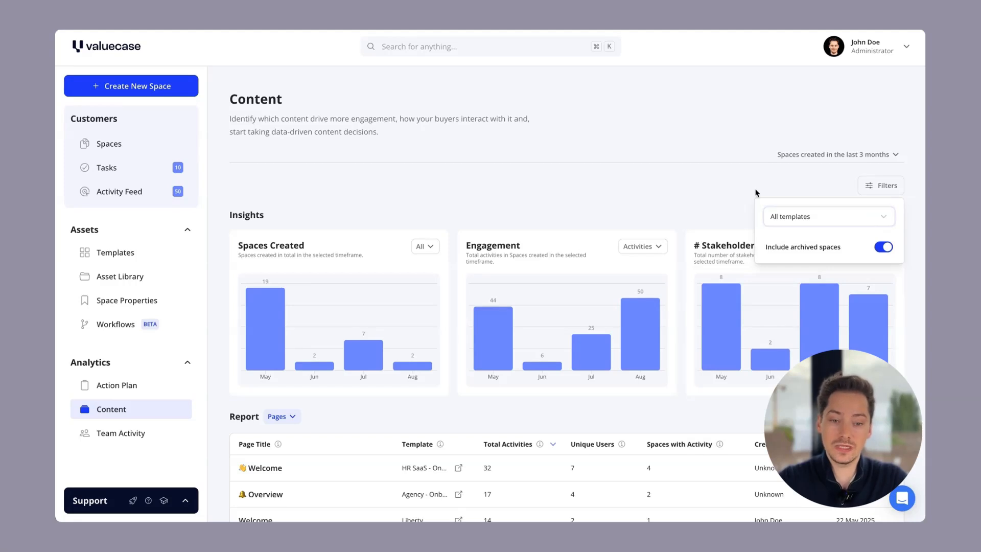
{"action": "left_click", "coordinate": [691, 170]}
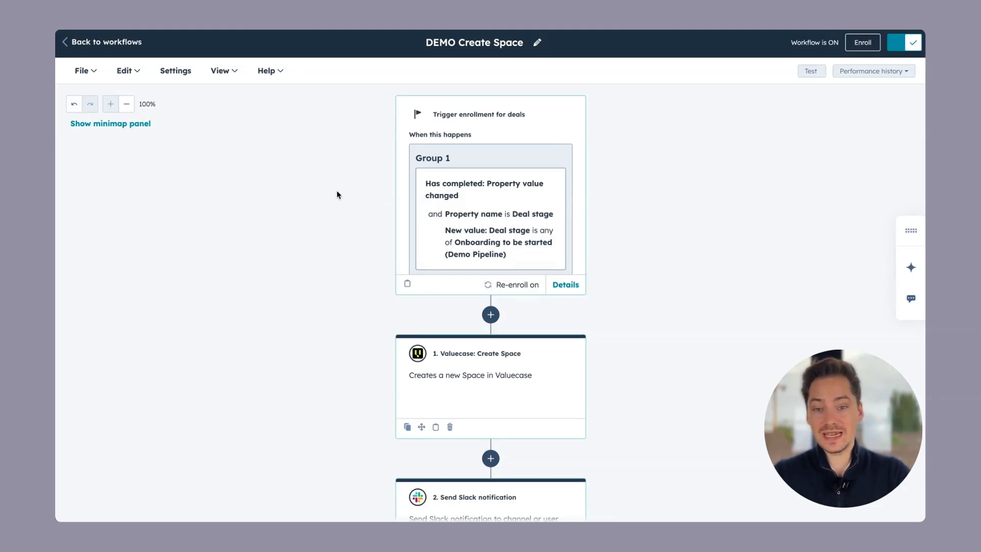
- Look through the DEMO Create Space workflow and examine the Deal stage criteria of its deal enrollment trigger
{"action": "scroll", "coordinate": [337, 195], "scroll_direction": "down", "scroll_amount": 3}
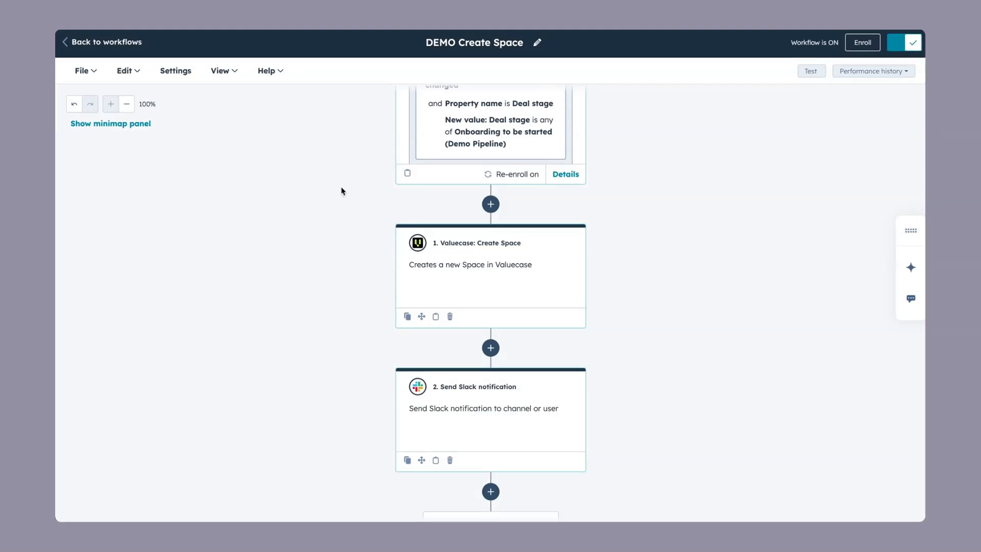
{"action": "scroll", "coordinate": [341, 189], "scroll_direction": "up", "scroll_amount": 3}
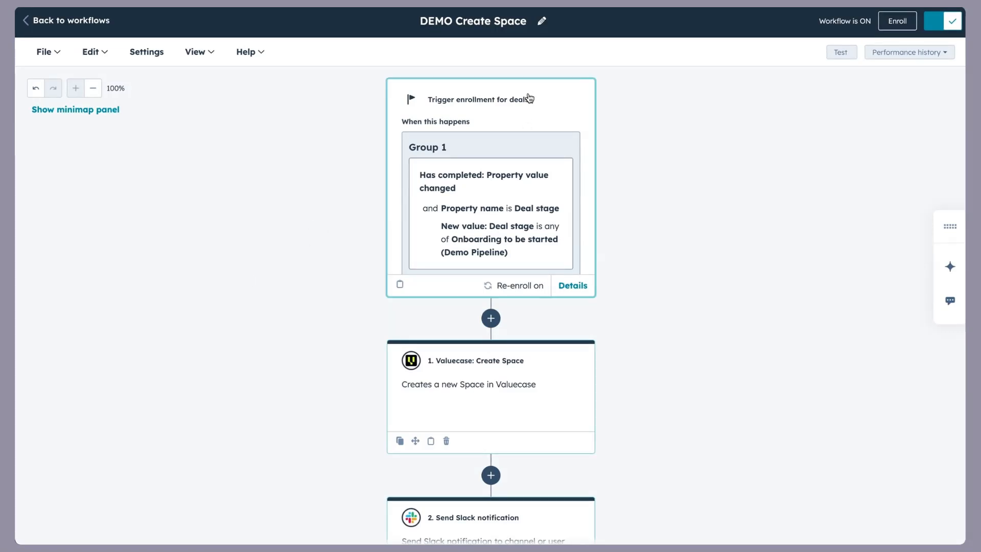
{"action": "left_click", "coordinate": [539, 121]}
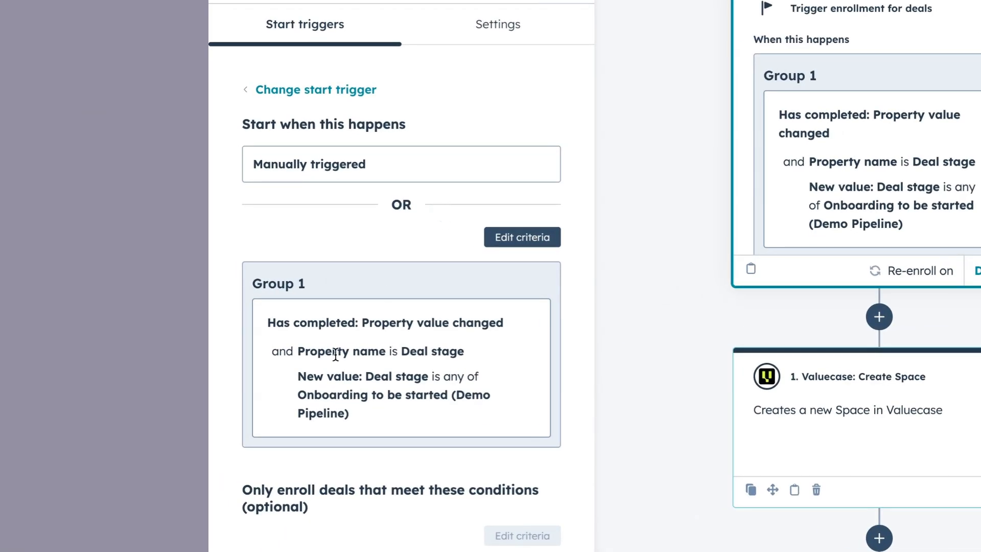
{"action": "left_click_drag", "start_coordinate": [297, 352], "coordinate": [462, 353]}
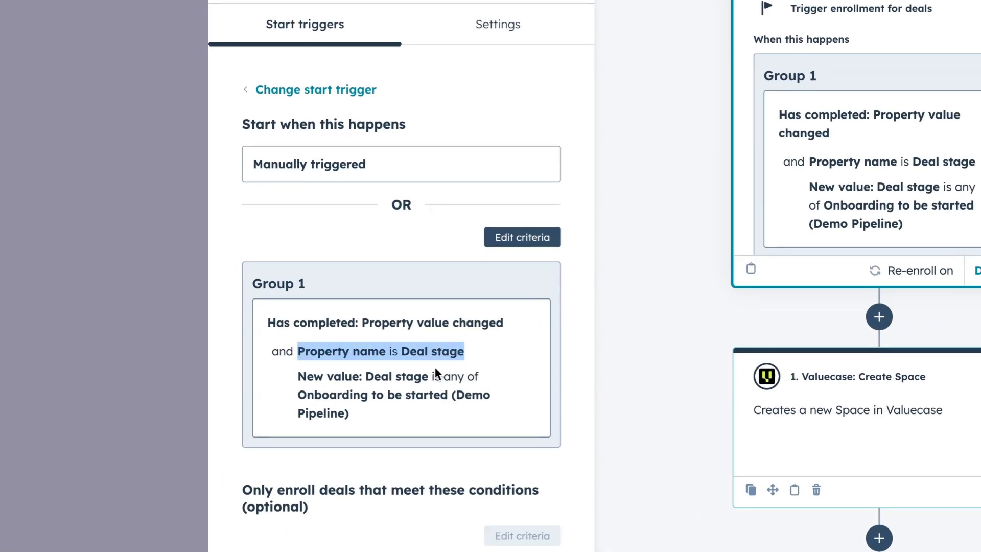
{"action": "left_click_drag", "start_coordinate": [363, 377], "coordinate": [407, 395]}
{"action": "triple_click", "coordinate": [403, 396]}
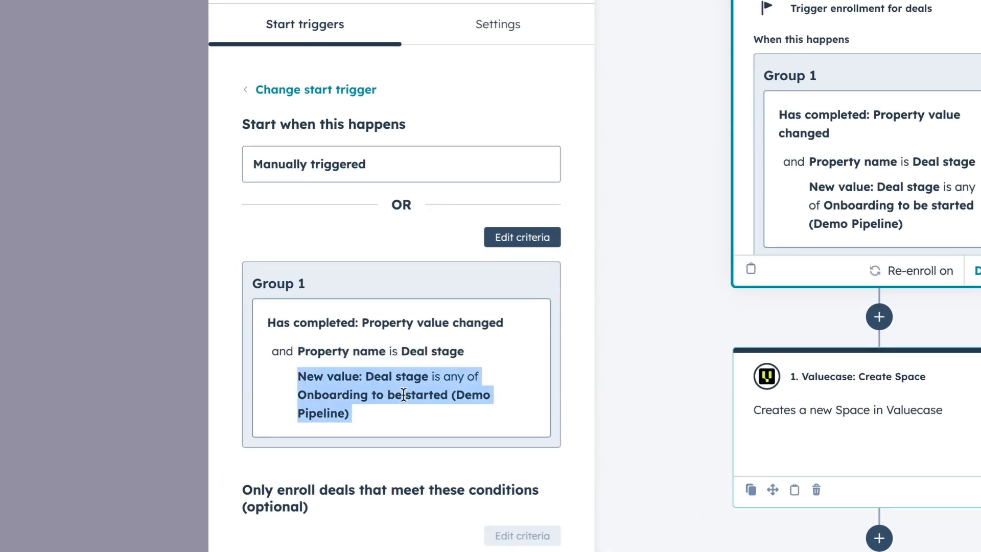
{"action": "left_click", "coordinate": [407, 397]}
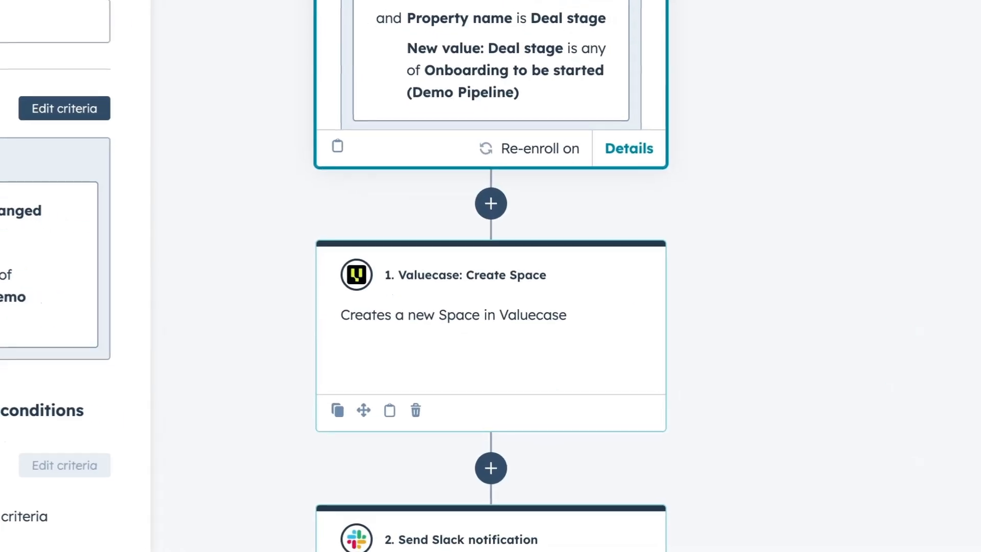
{"action": "left_click", "coordinate": [576, 2]}
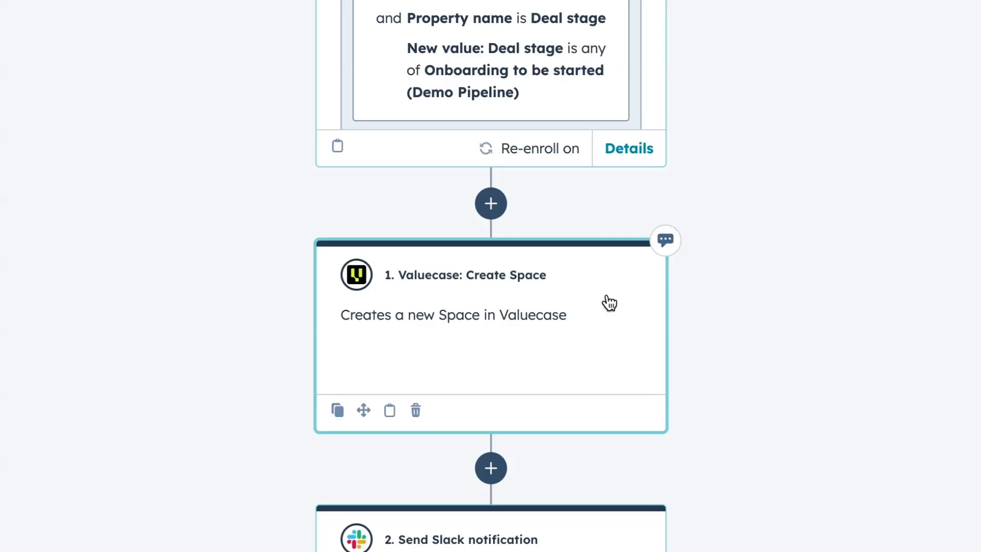
- Look through the Valuecase actions available for insertion below the enrollment trigger, and leave without adding one
{"action": "left_click", "coordinate": [492, 204]}
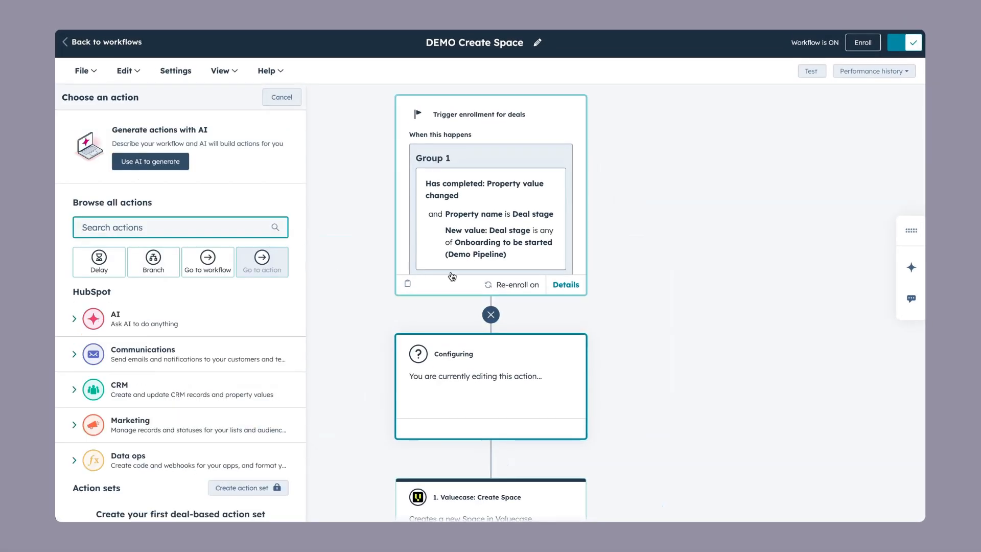
{"action": "scroll", "coordinate": [229, 309], "scroll_direction": "down", "scroll_amount": 4}
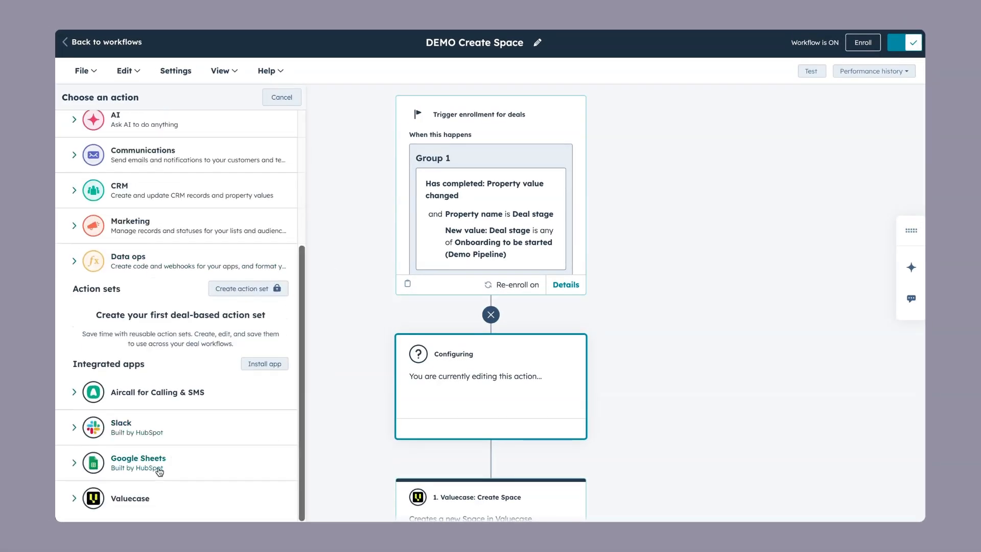
{"action": "left_click", "coordinate": [130, 498]}
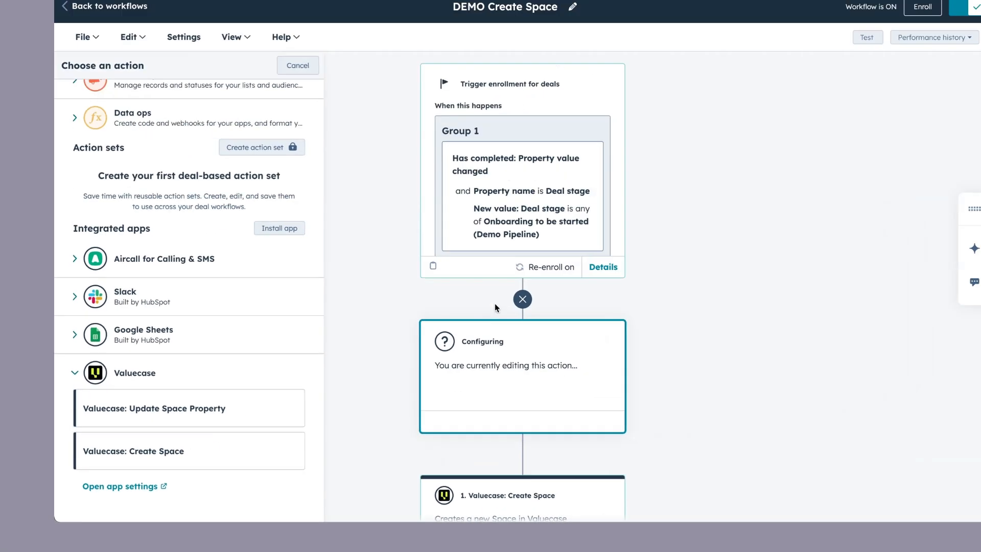
{"action": "left_click", "coordinate": [522, 299]}
- Open the Valuecase: Create Space action and review its template and contact field settings
{"action": "left_click", "coordinate": [478, 366]}
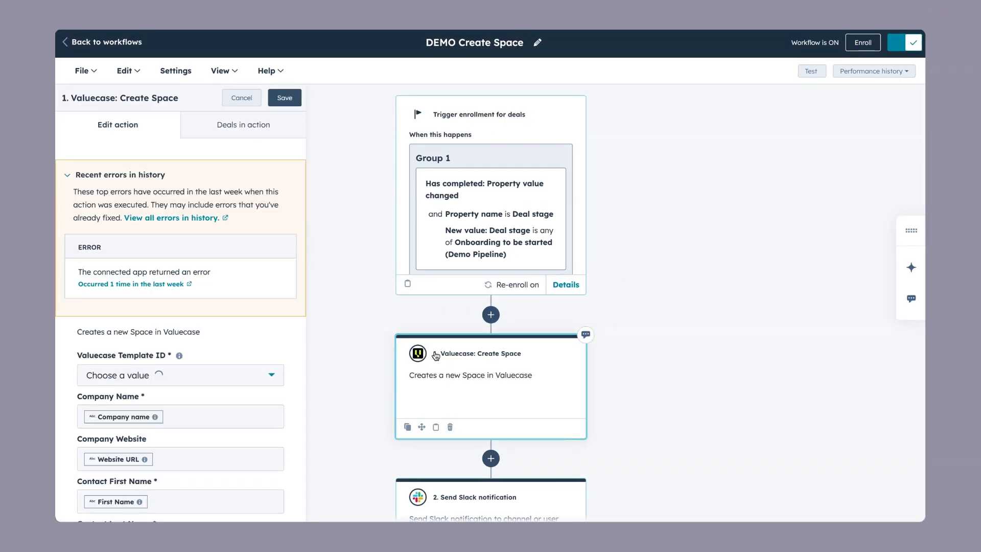
{"action": "scroll", "coordinate": [210, 314], "scroll_direction": "down", "scroll_amount": 3}
{"action": "scroll", "coordinate": [215, 314], "scroll_direction": "down", "scroll_amount": 3}
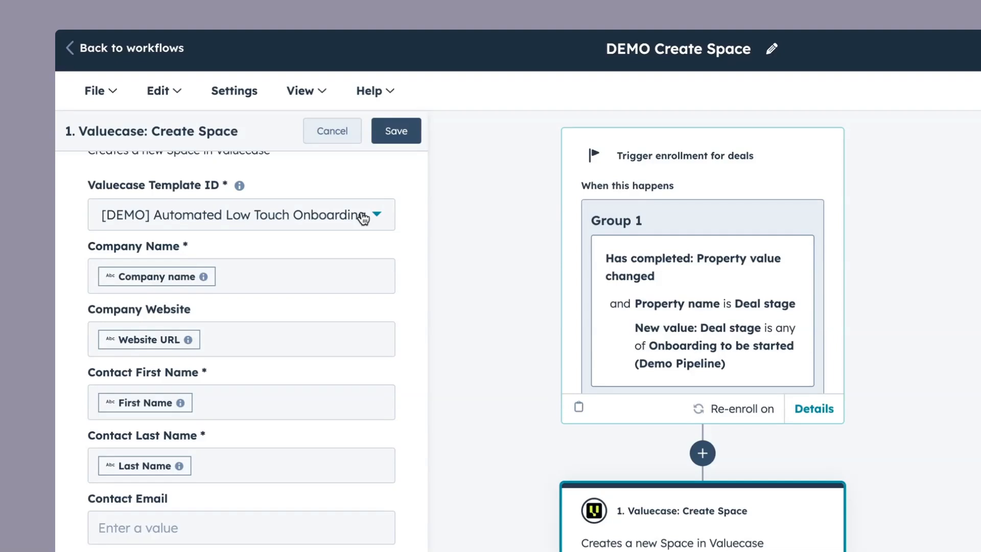
- Browse the data variables for the Company Name field, showing properties from Company: Most recently updated
{"action": "left_click", "coordinate": [247, 269]}
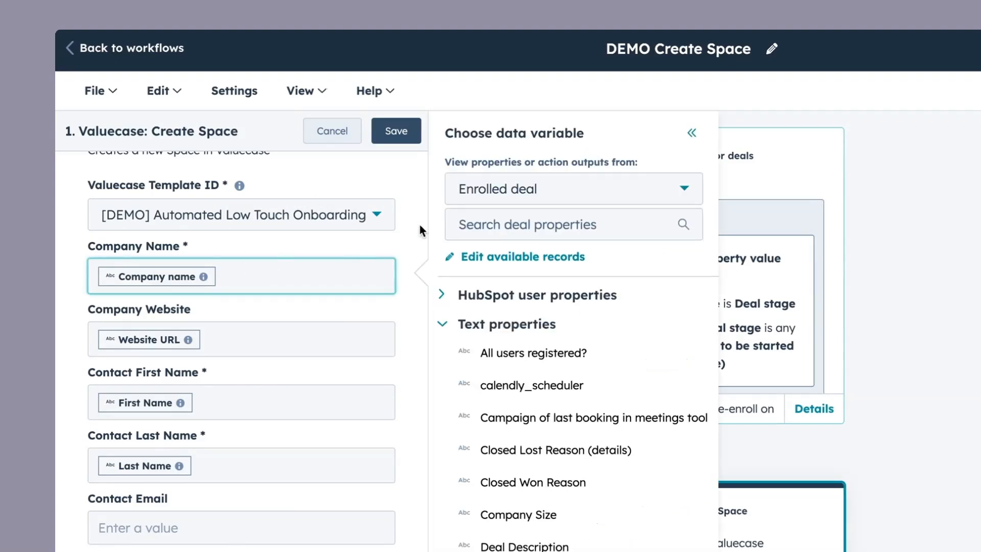
{"action": "left_click", "coordinate": [487, 196]}
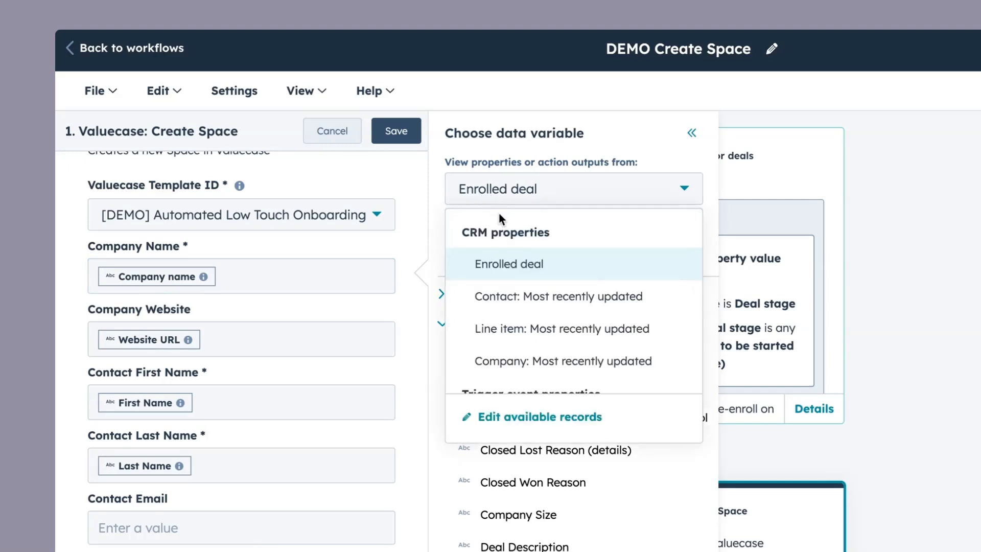
{"action": "left_click", "coordinate": [518, 361]}
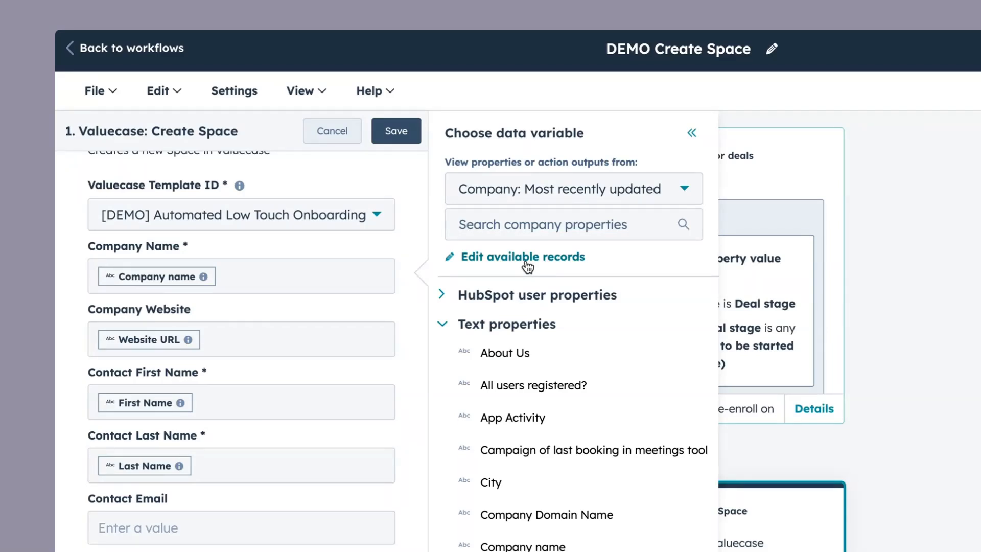
- Review the Company Website, Contact First Name and Contact Last Name mappings, and close the data variable list
{"action": "left_click", "coordinate": [250, 338]}
{"action": "left_click", "coordinate": [225, 412]}
{"action": "left_click", "coordinate": [237, 456]}
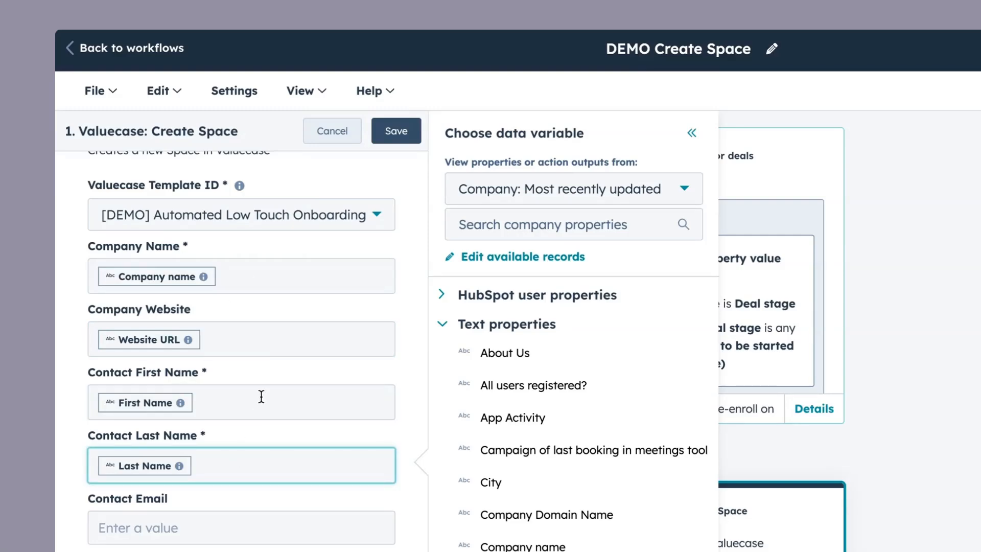
{"action": "left_click", "coordinate": [276, 303]}
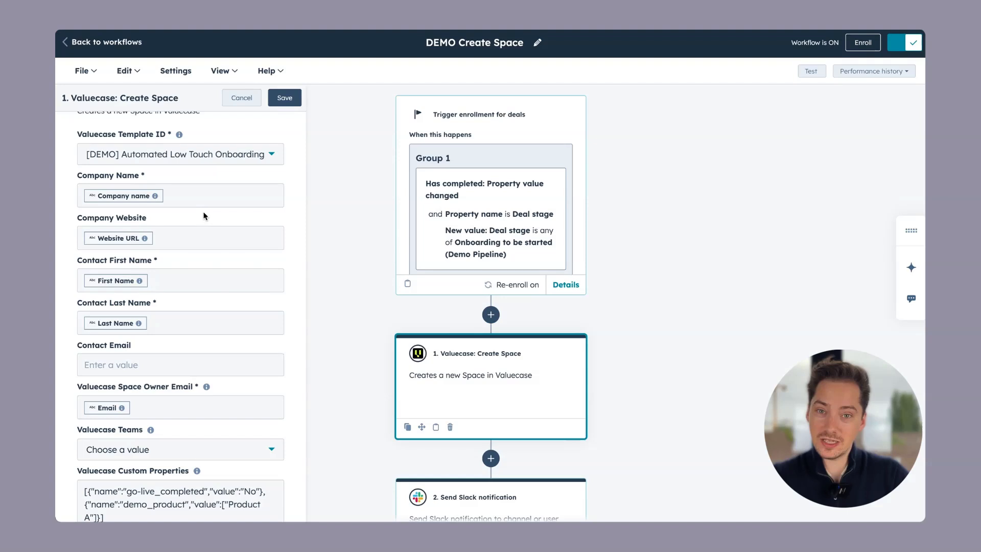
- Examine the Valuecase Space Owner Email mapping of the Create Space action without changing it
{"action": "scroll", "coordinate": [163, 202], "scroll_direction": "up", "scroll_amount": 1}
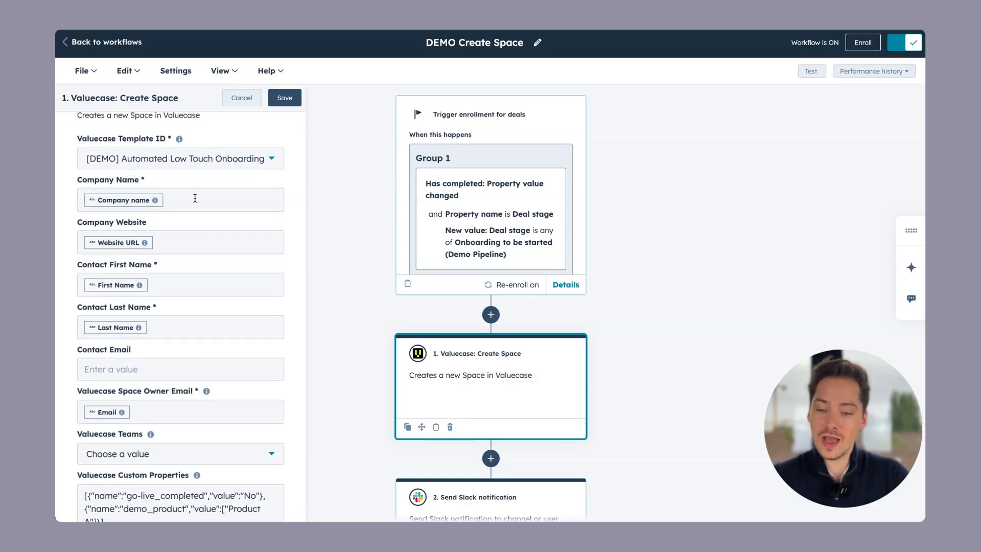
{"action": "scroll", "coordinate": [200, 220], "scroll_direction": "down", "scroll_amount": 1}
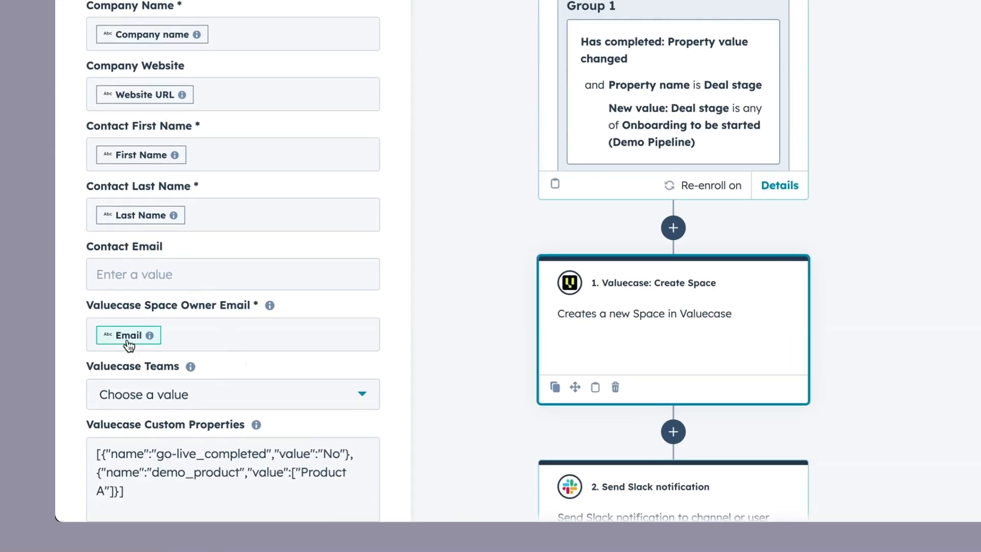
{"action": "left_click", "coordinate": [221, 336]}
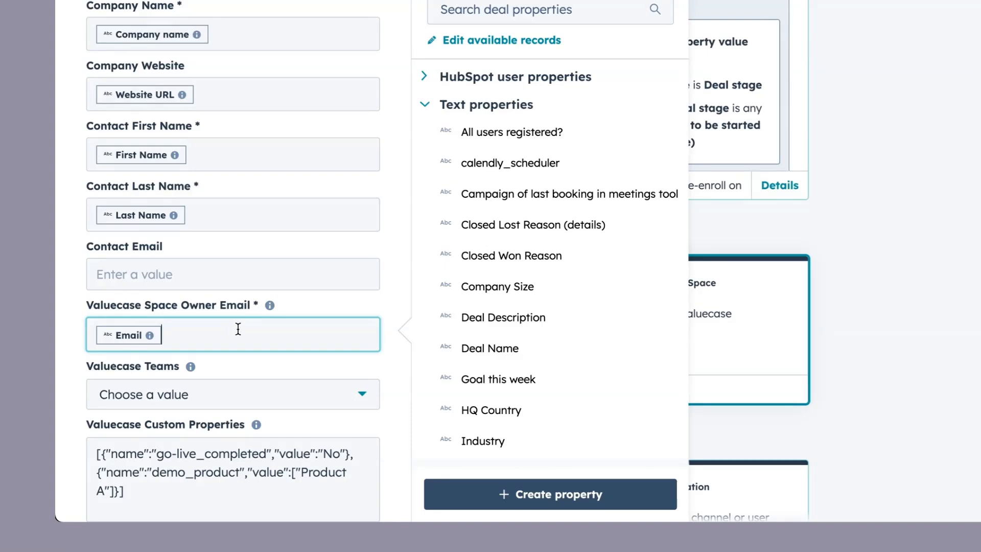
{"action": "left_click", "coordinate": [235, 357]}
{"action": "left_click", "coordinate": [215, 373]}
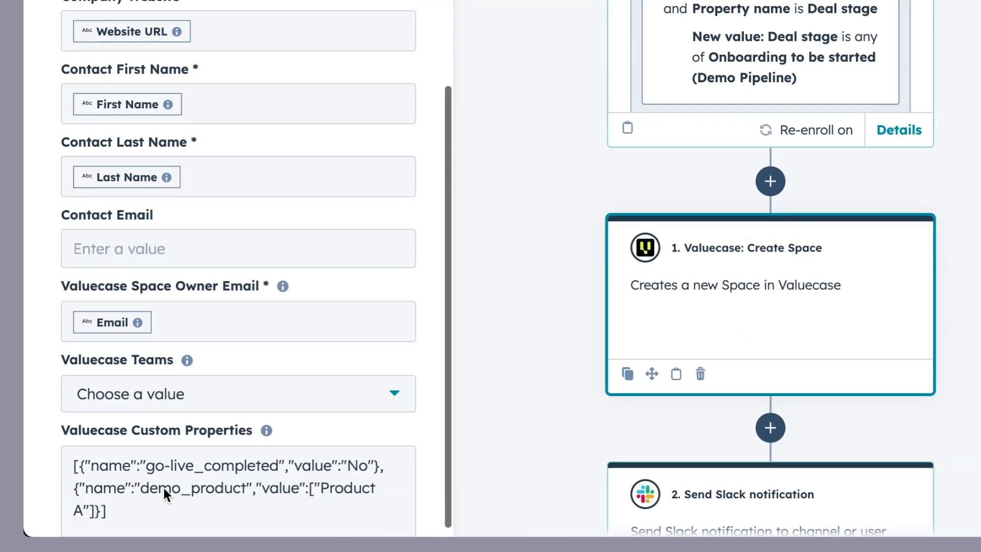
- Examine the go-live_completed and demo_product names and values in the Valuecase Custom Properties JSON
{"action": "scroll", "coordinate": [138, 518], "scroll_direction": "down", "scroll_amount": 1}
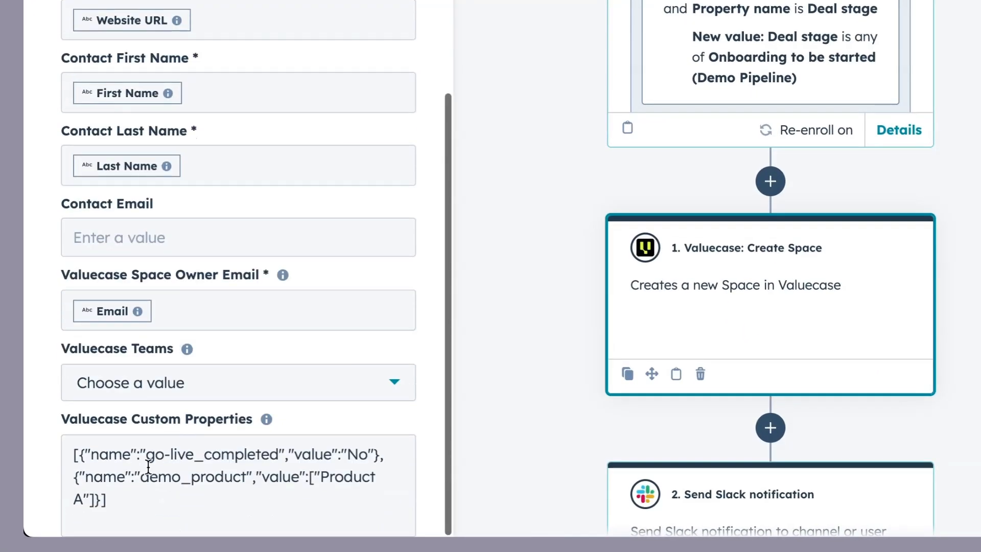
{"action": "left_click_drag", "start_coordinate": [128, 503], "coordinate": [187, 503]}
{"action": "left_click_drag", "start_coordinate": [241, 455], "coordinate": [270, 455]}
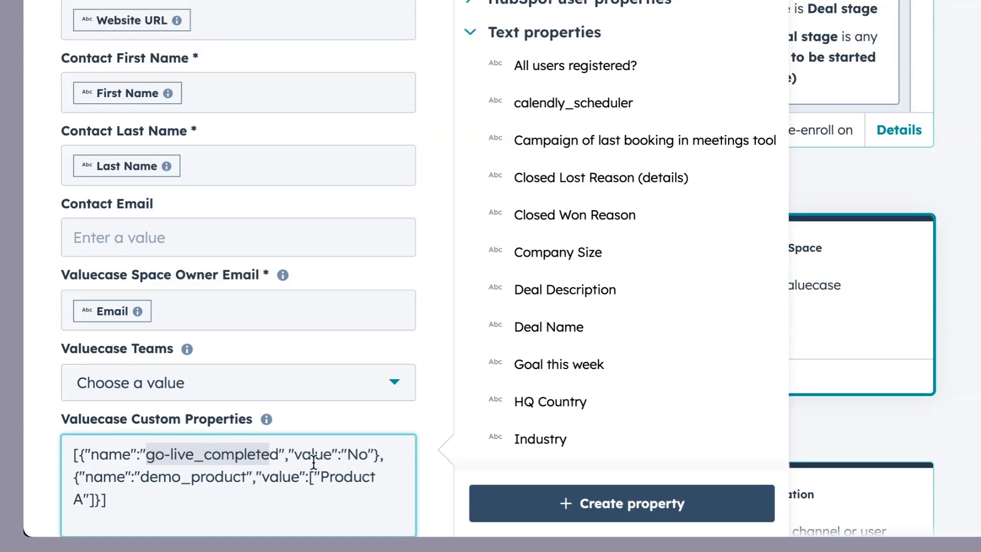
{"action": "left_click_drag", "start_coordinate": [375, 453], "coordinate": [290, 454]}
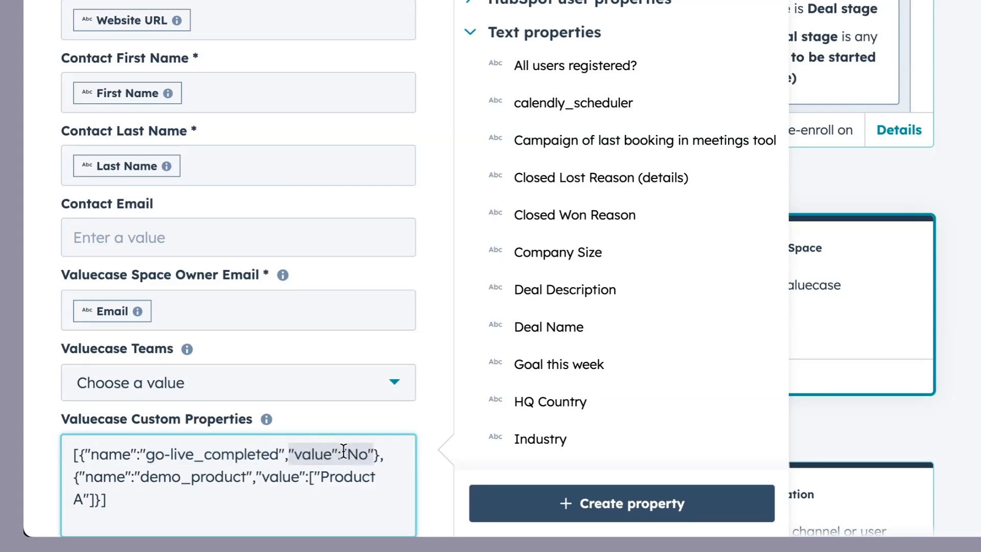
{"action": "double_click", "coordinate": [355, 452]}
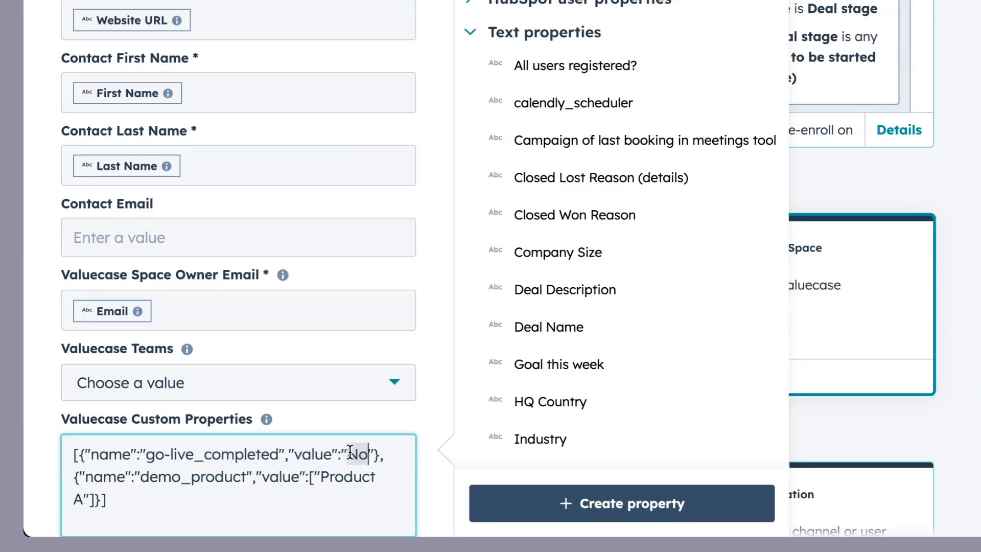
{"action": "left_click_drag", "start_coordinate": [141, 476], "coordinate": [241, 476]}
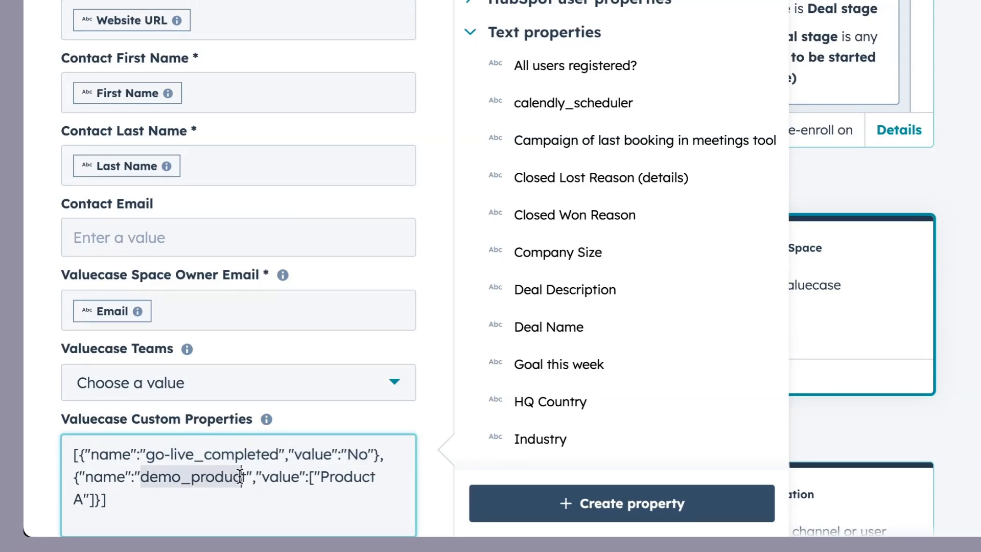
{"action": "left_click", "coordinate": [307, 477]}
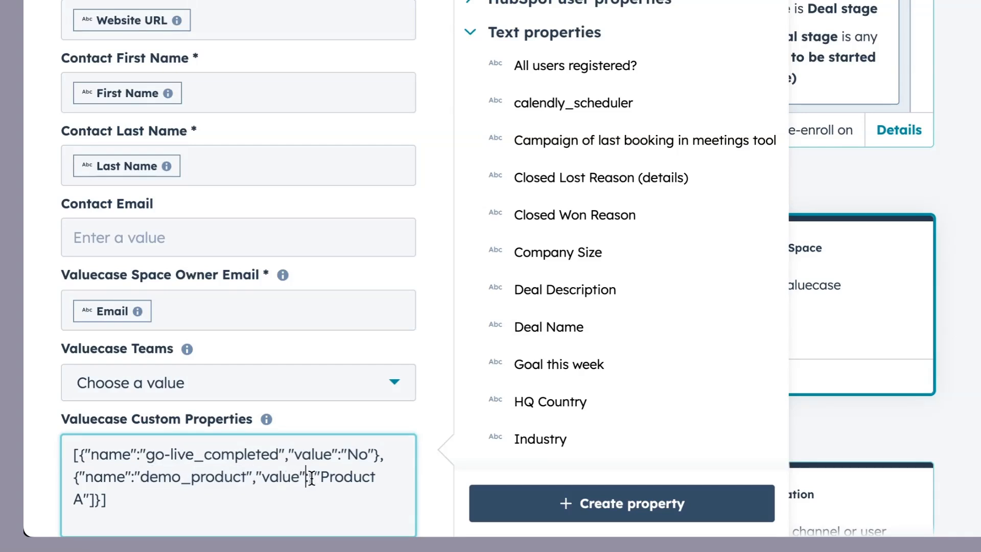
{"action": "type", "text": "["}
{"action": "double_click", "coordinate": [327, 477]}
{"action": "left_click", "coordinate": [251, 479]}
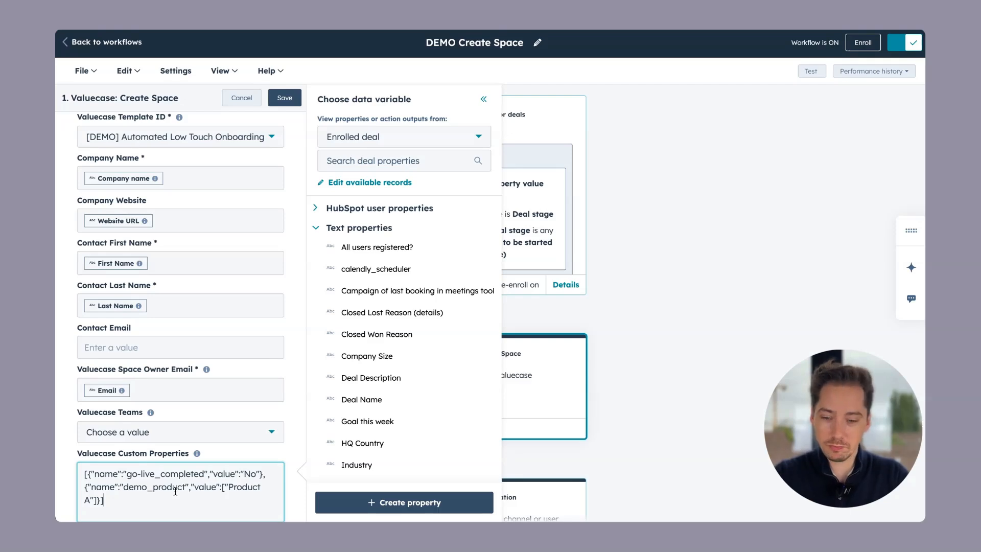
- Read the help note for Valuecase Custom Properties and close the data variable list
{"action": "mouse_move", "coordinate": [197, 454]}
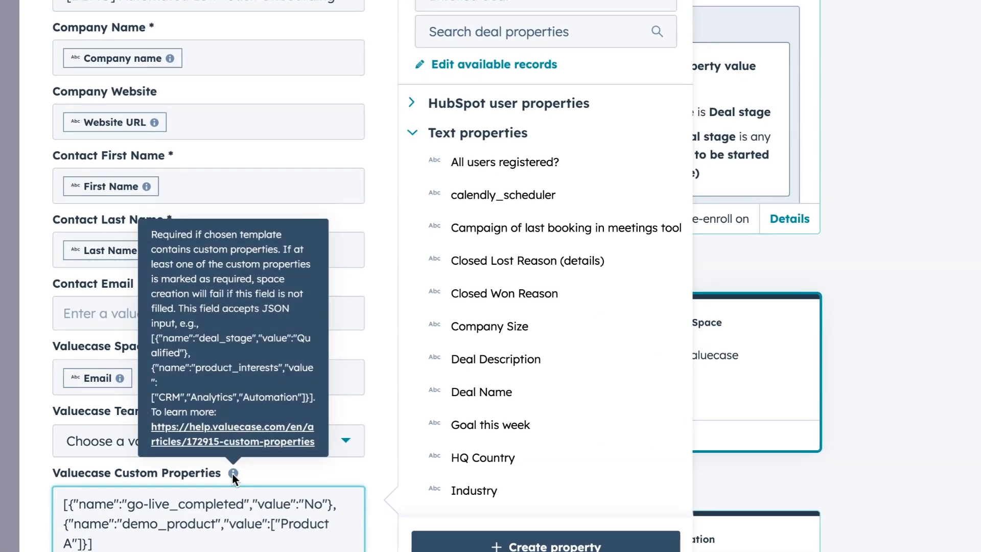
{"action": "left_click", "coordinate": [264, 473]}
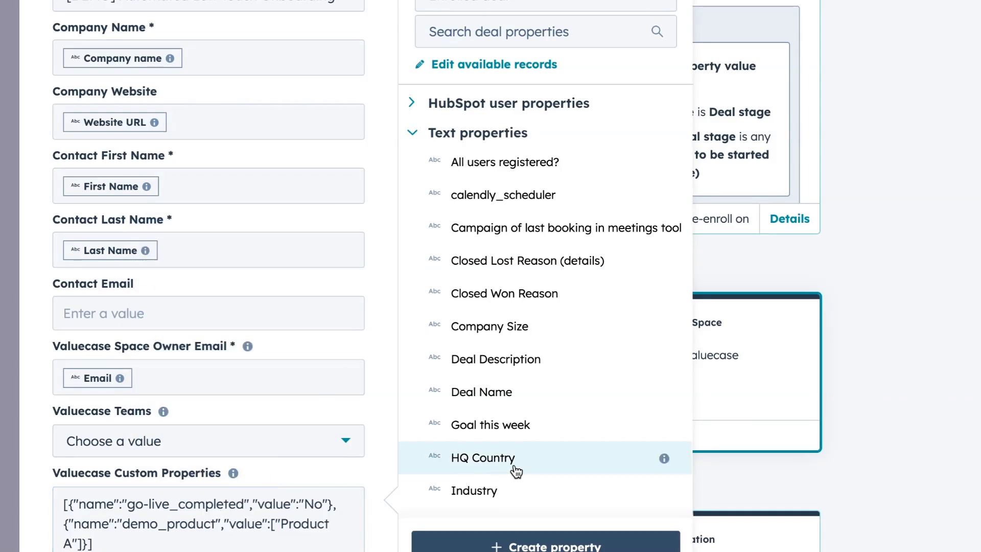
{"action": "left_click", "coordinate": [939, 1]}
- Open the Send Slack notification action, examine its recipient and message with the Valuecase Space URL, and close it unchanged
{"action": "scroll", "coordinate": [509, 71], "scroll_direction": "down", "scroll_amount": 2}
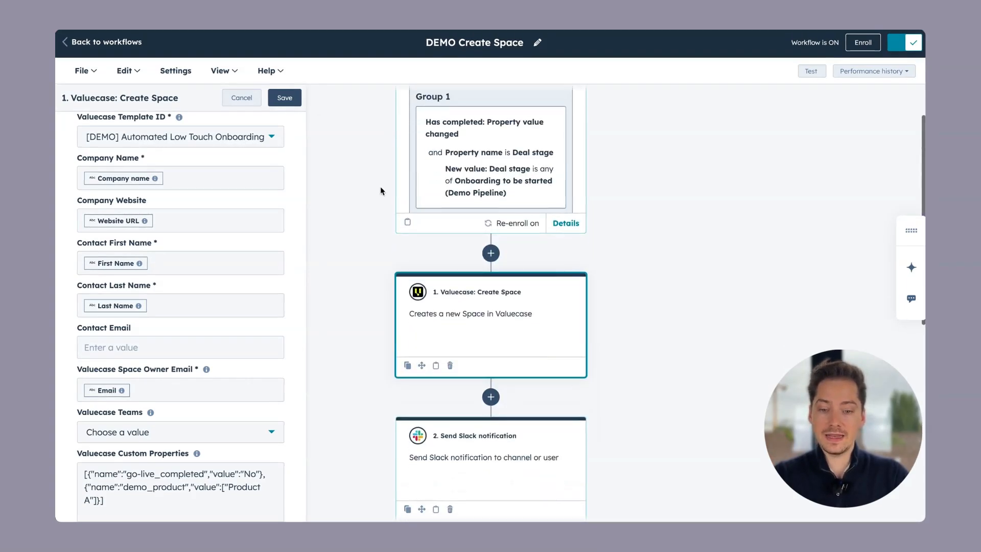
{"action": "scroll", "coordinate": [381, 191], "scroll_direction": "down", "scroll_amount": 3}
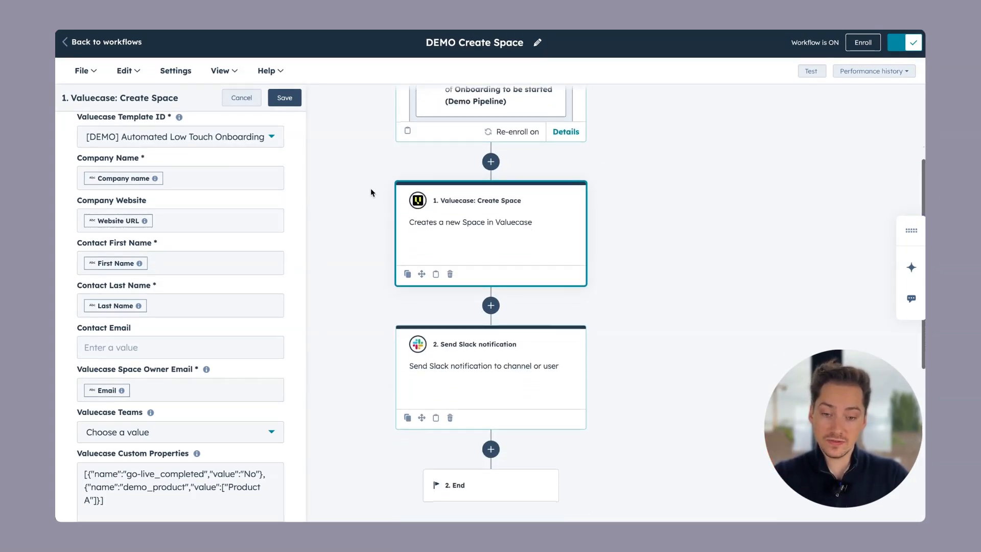
{"action": "left_click", "coordinate": [465, 372]}
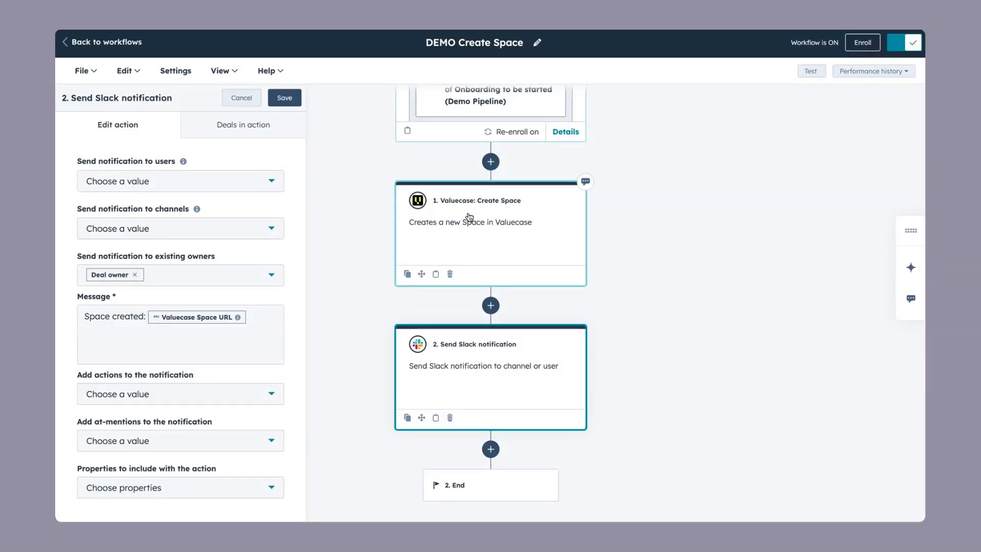
{"action": "left_click", "coordinate": [110, 317]}
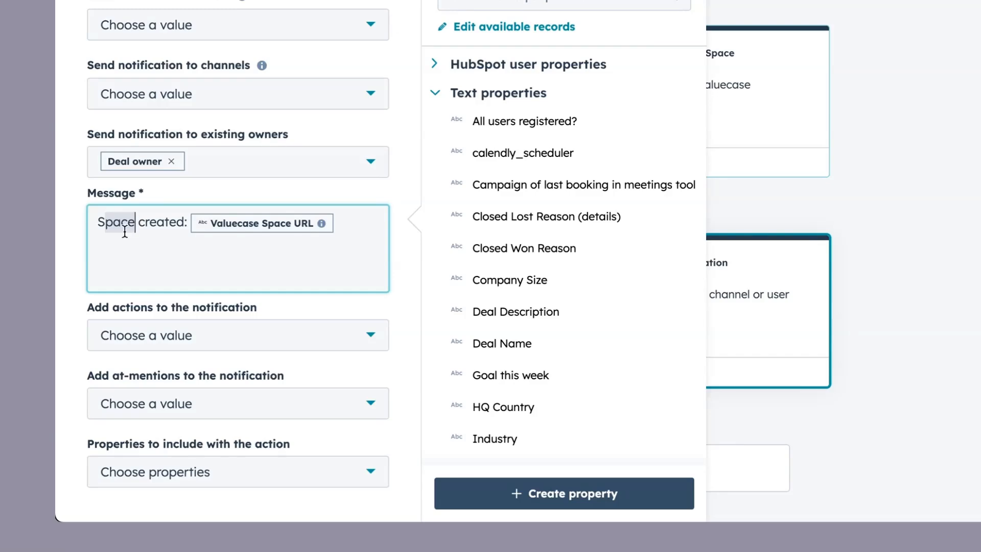
{"action": "left_click", "coordinate": [262, 245]}
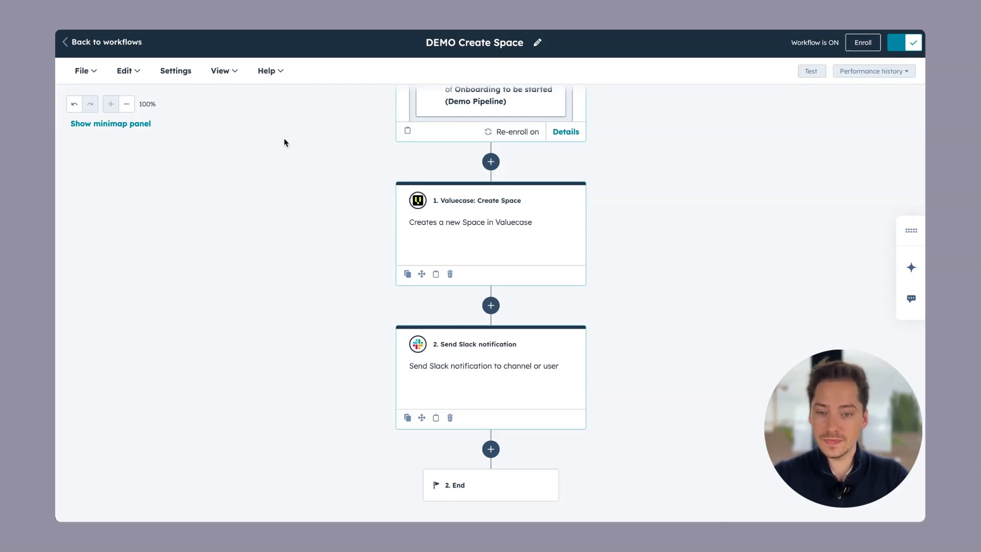
- Switch to the Apple deal record and check its Valuecase Spaces section
{"action": "scroll", "coordinate": [285, 141], "scroll_direction": "up", "scroll_amount": 1}
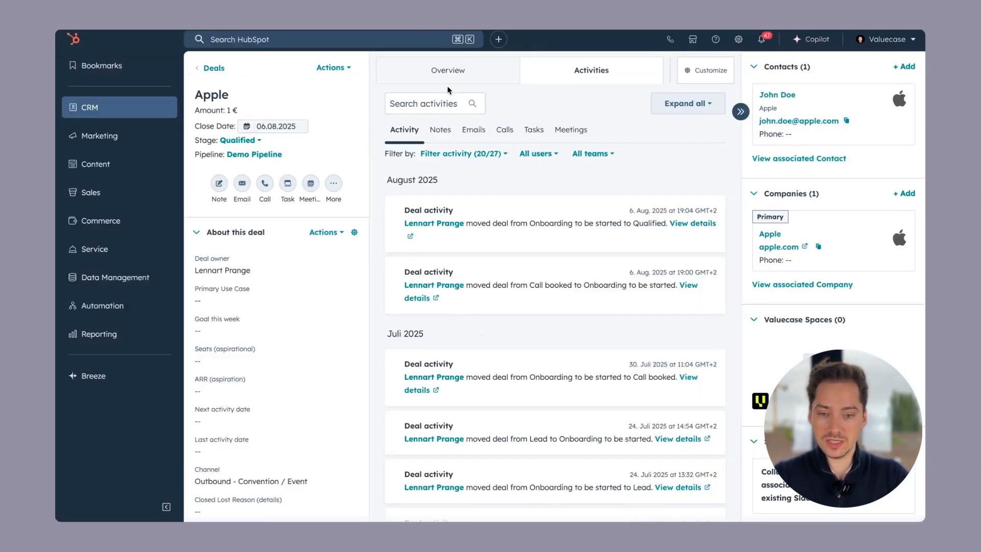
{"action": "scroll", "coordinate": [826, 190], "scroll_direction": "down", "scroll_amount": 3}
{"action": "scroll", "coordinate": [828, 190], "scroll_direction": "down", "scroll_amount": 1}
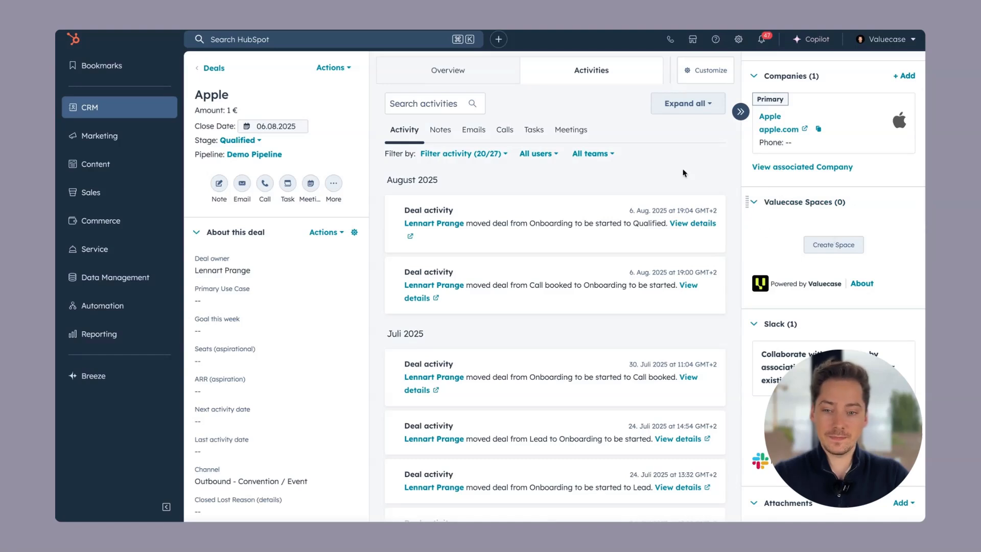
- Set the Apple deal's stage to Onboarding to be started and reload the record
{"action": "left_click", "coordinate": [228, 145]}
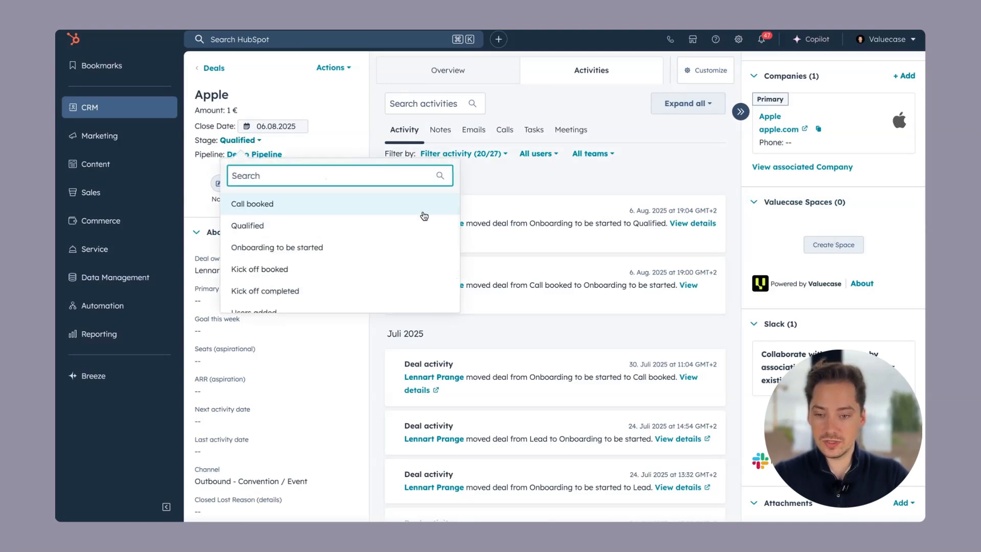
{"action": "left_click", "coordinate": [384, 244]}
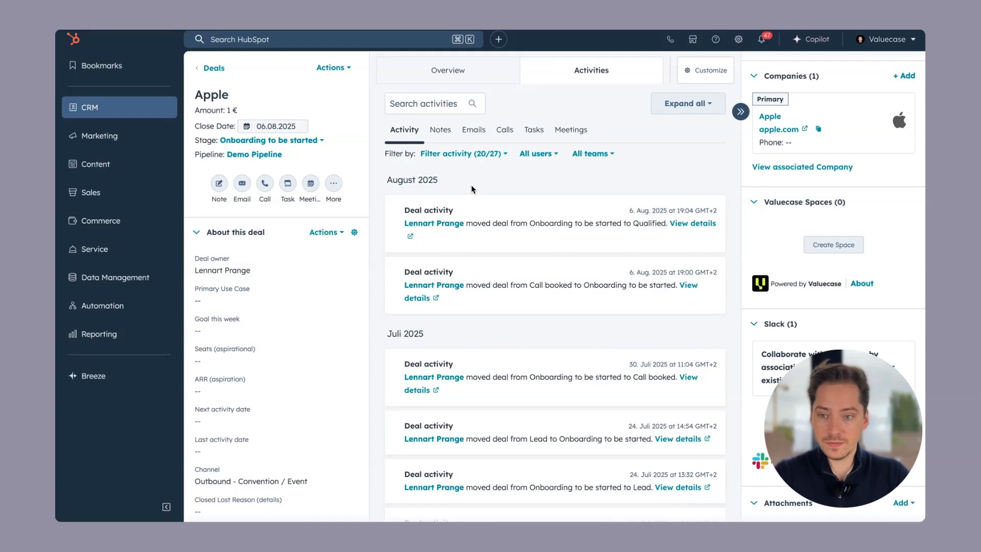
{"action": "key", "text": "super+r"}
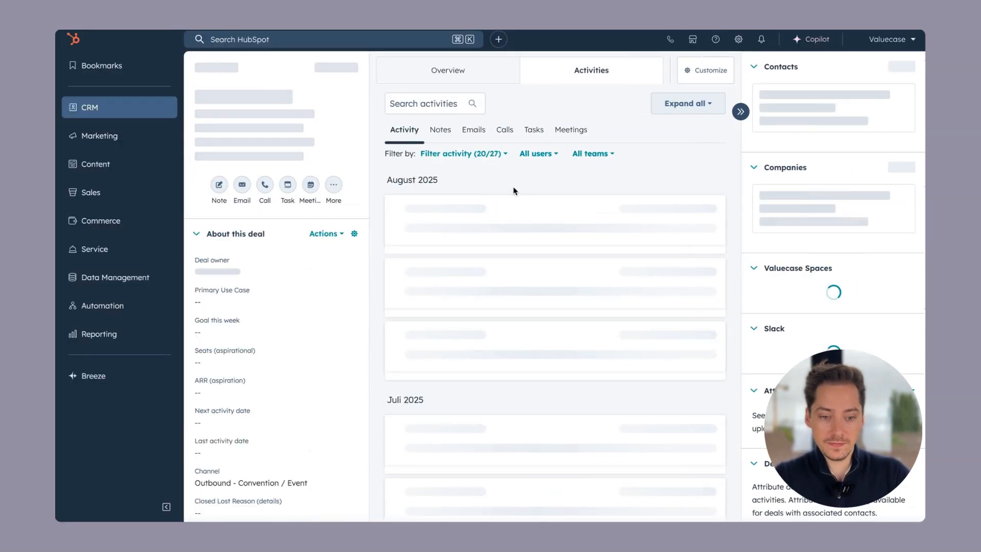
- Examine the Apple space entry and its sharing URL in the deal's Valuecase Spaces section
{"action": "scroll", "coordinate": [806, 219], "scroll_direction": "down", "scroll_amount": 4}
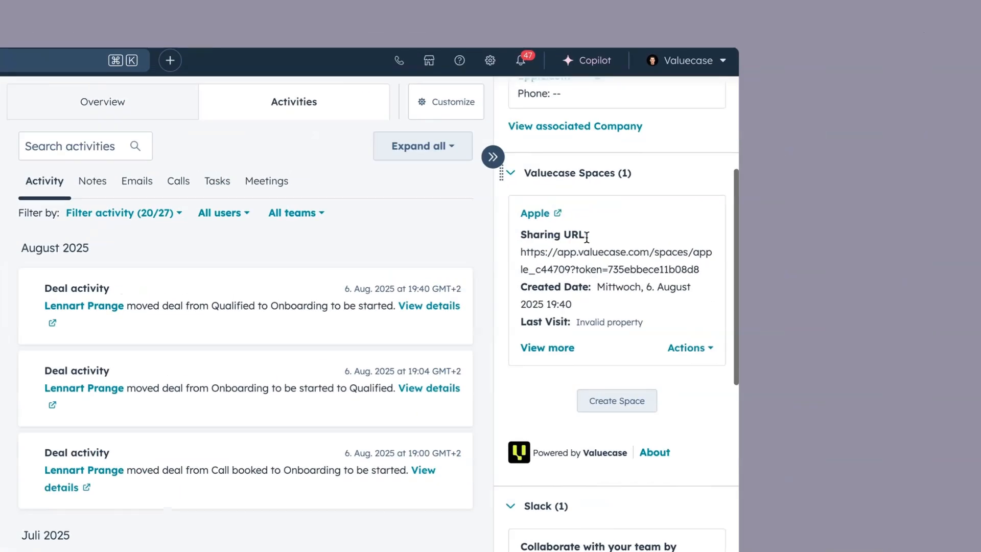
{"action": "left_click_drag", "start_coordinate": [566, 248], "coordinate": [613, 251]}
{"action": "left_click", "coordinate": [613, 251]}
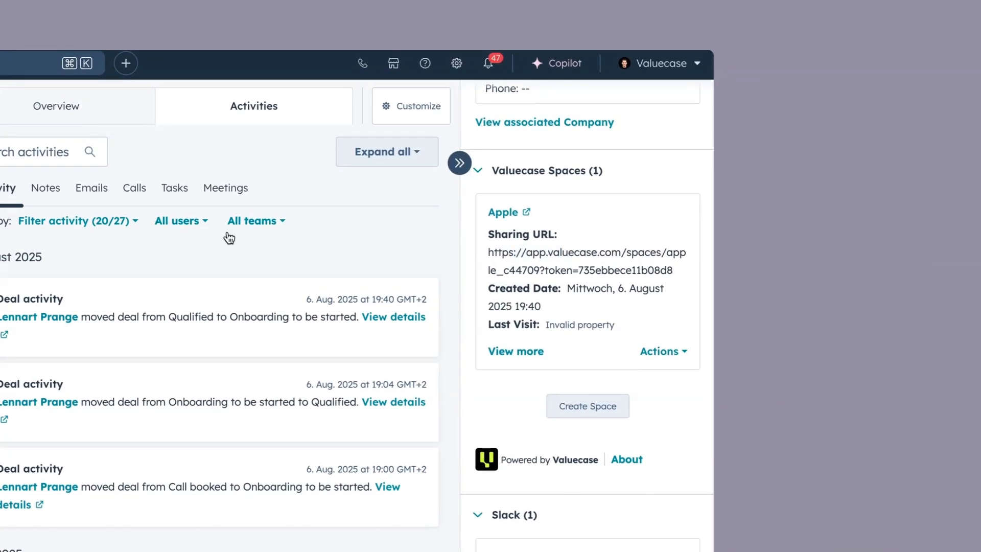
- Include workflow activity in the Apple deal's activity filter and check its DEMO Create Space entries
{"action": "left_click", "coordinate": [121, 222]}
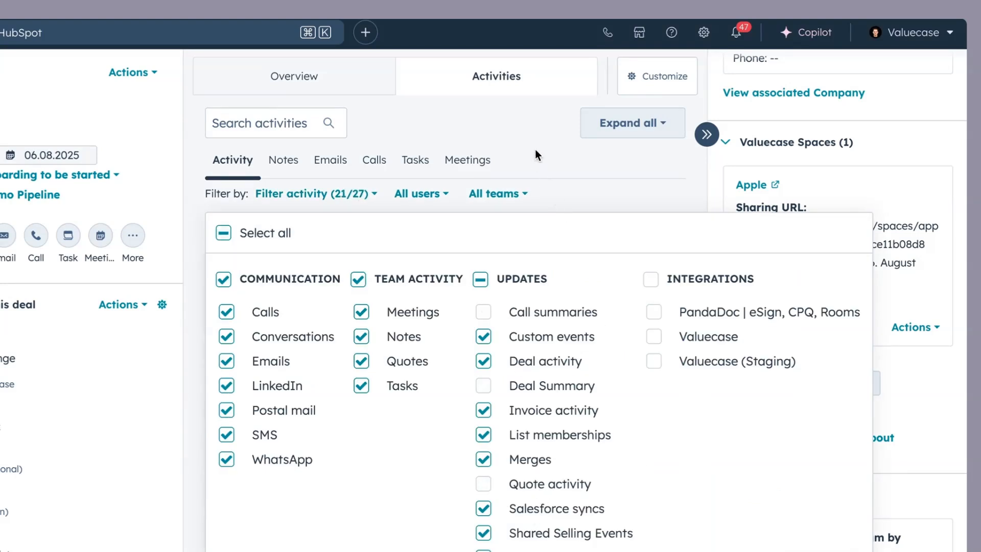
{"action": "left_click", "coordinate": [532, 149]}
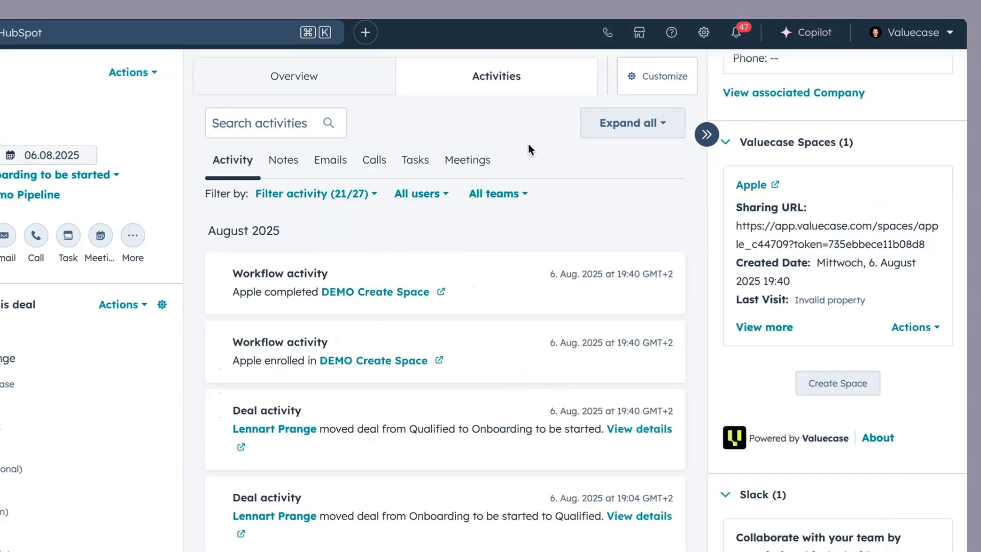
{"action": "left_click_drag", "start_coordinate": [602, 297], "coordinate": [535, 256]}
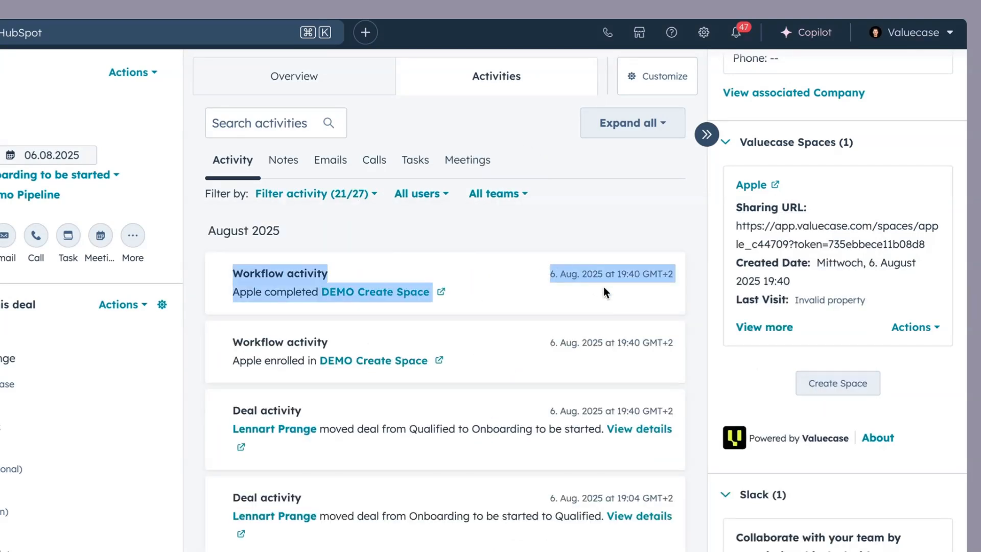
{"action": "left_click", "coordinate": [242, 286]}
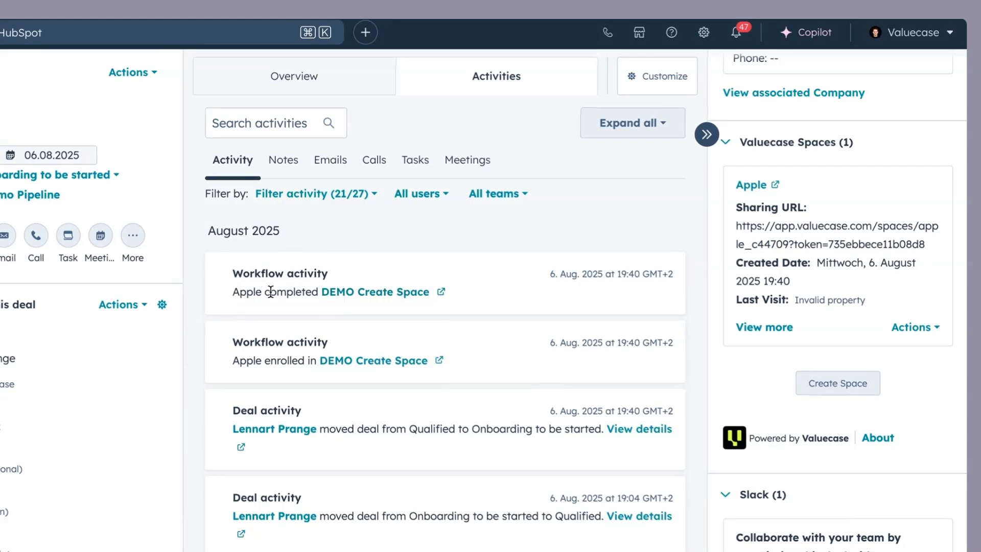
- Check the Apple space's sharing URL, open the space from the deal's Valuecase Spaces section, and close its preview
{"action": "scroll", "coordinate": [842, 209], "scroll_direction": "down", "scroll_amount": 1}
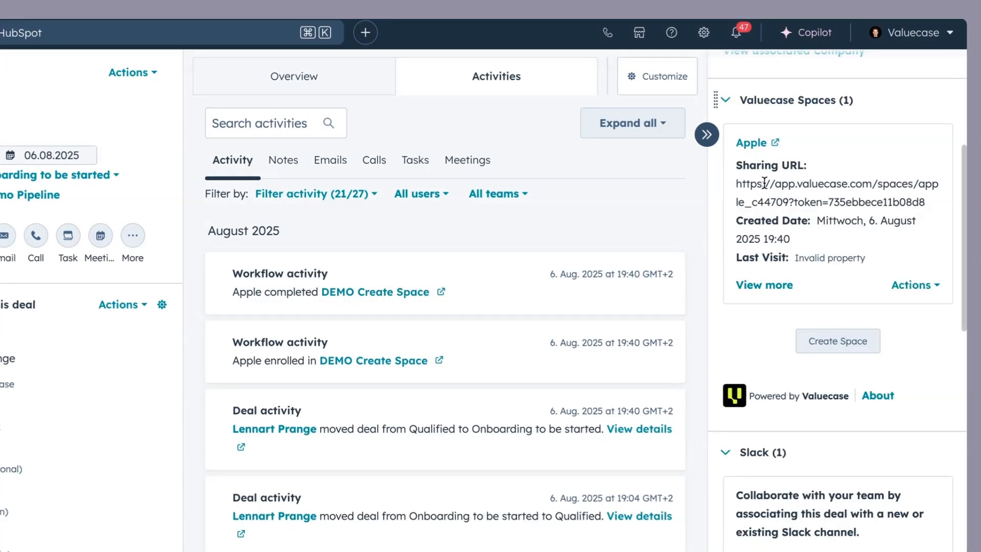
{"action": "triple_click", "coordinate": [794, 210]}
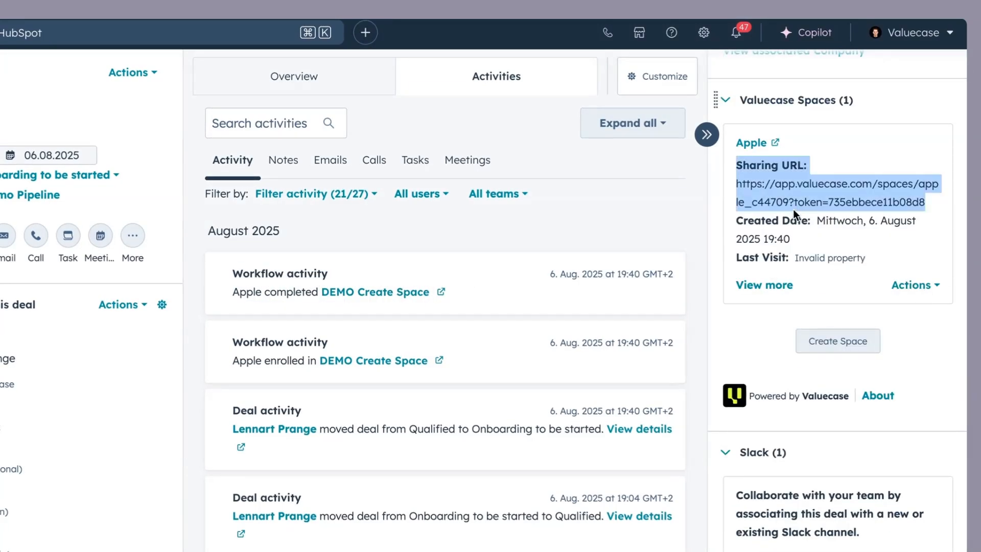
{"action": "left_click_drag", "start_coordinate": [817, 202], "coordinate": [927, 203]}
{"action": "left_click", "coordinate": [922, 285]}
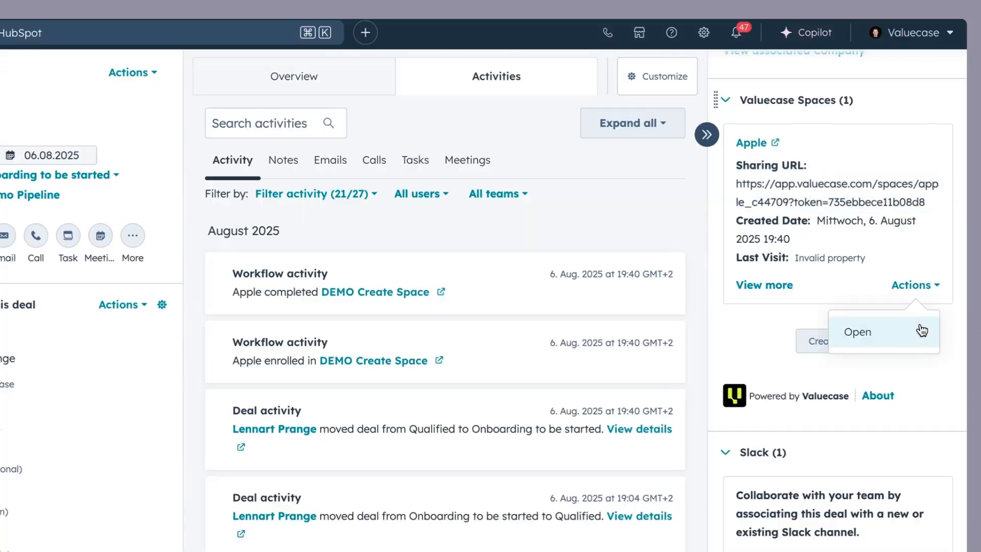
{"action": "left_click", "coordinate": [921, 330]}
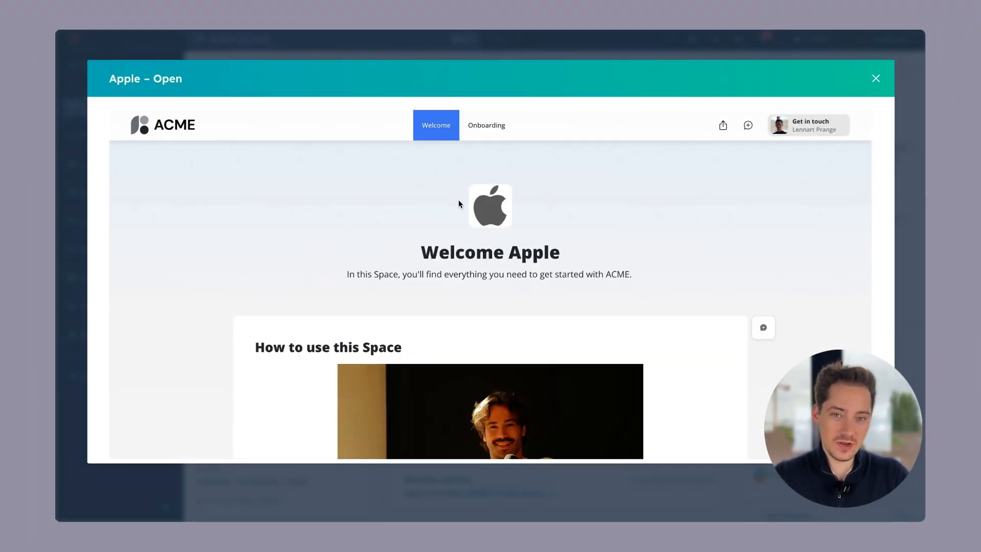
{"action": "left_click", "coordinate": [876, 78]}
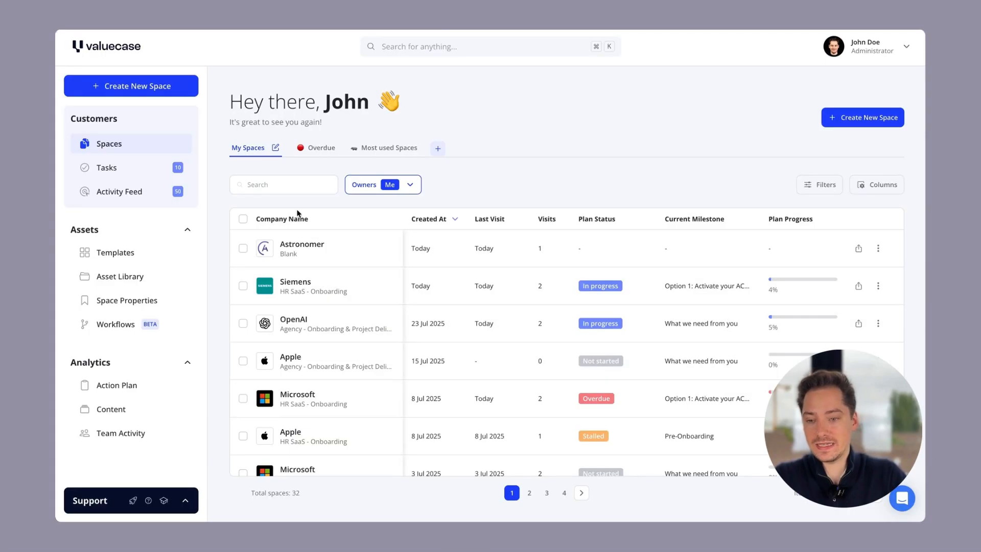
- In Valuecase's Asset Library, move aug-release-newsletter.jpg and video.mp4 together into Folder 3, nested under Folder 1 and Folder 2
{"action": "left_click", "coordinate": [120, 276]}
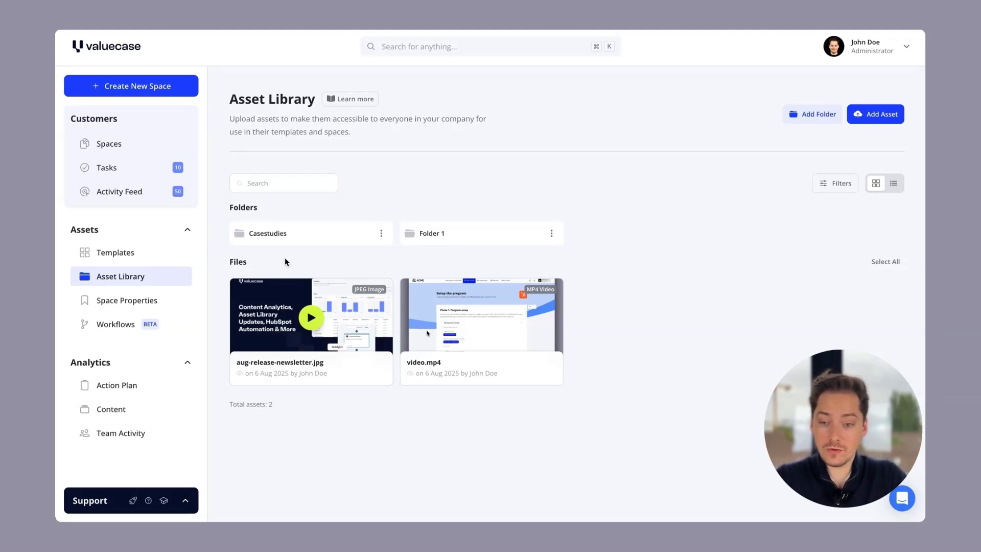
{"action": "left_click", "coordinate": [236, 291]}
{"action": "left_click", "coordinate": [408, 291]}
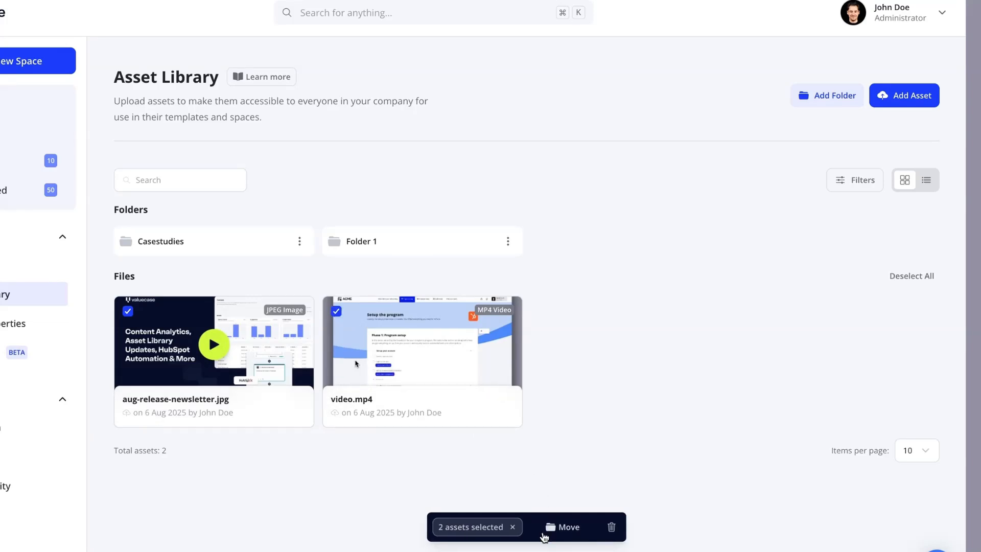
{"action": "left_click", "coordinate": [569, 528]}
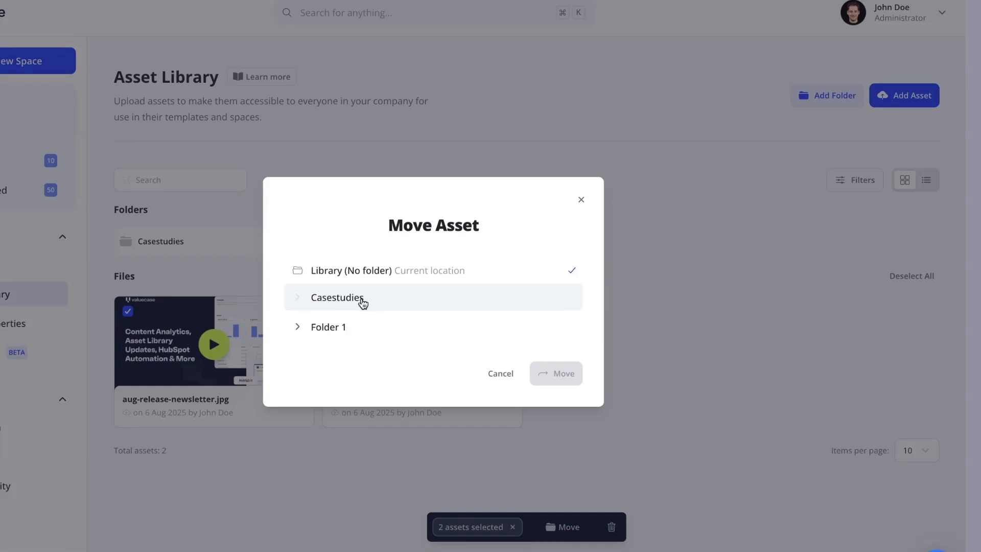
{"action": "left_click", "coordinate": [360, 301]}
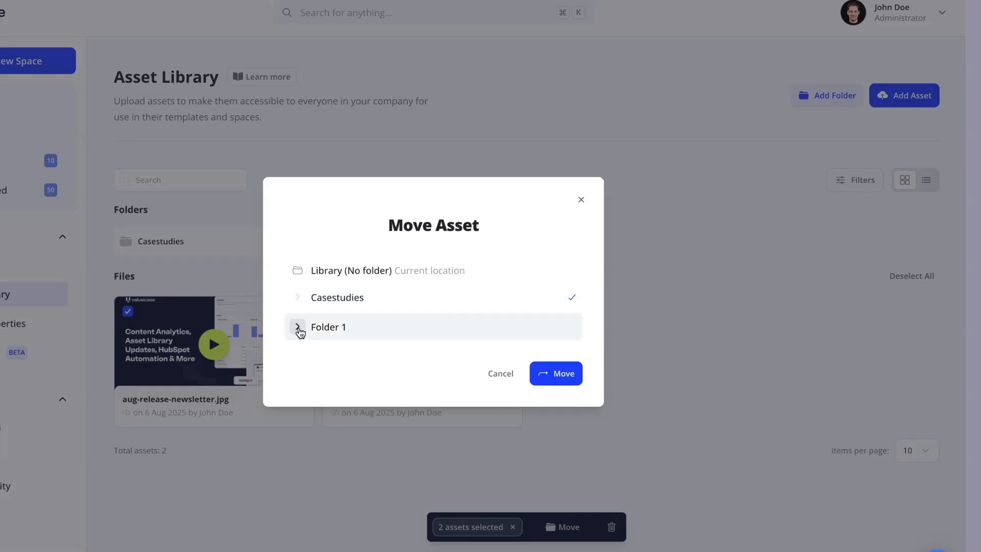
{"action": "left_click", "coordinate": [297, 327]}
{"action": "left_click", "coordinate": [306, 342]}
{"action": "left_click", "coordinate": [345, 355]}
{"action": "left_click", "coordinate": [555, 407]}
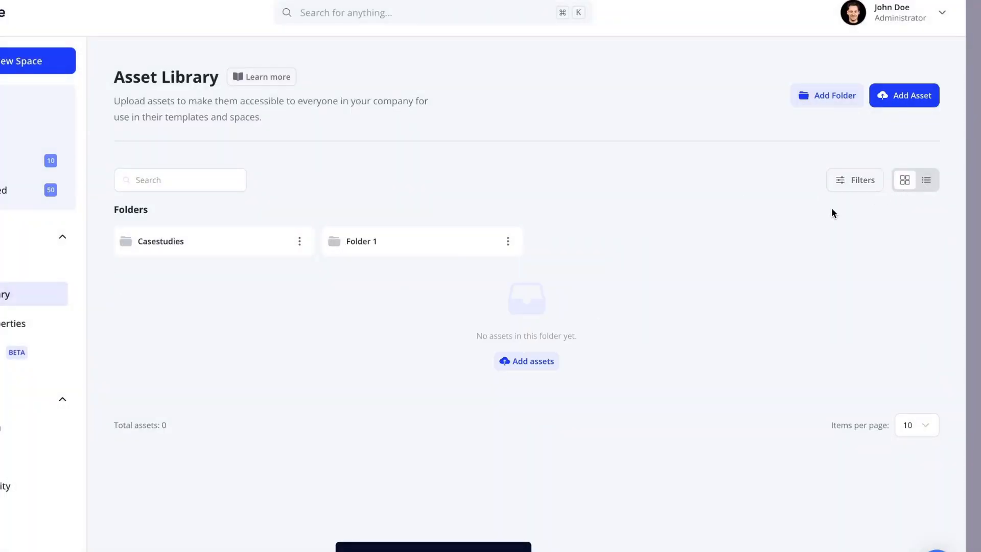
- Browse through Folder 1 and Folder 2 into Folder 3, and examine the moved assets and the folder path
{"action": "left_click", "coordinate": [383, 251]}
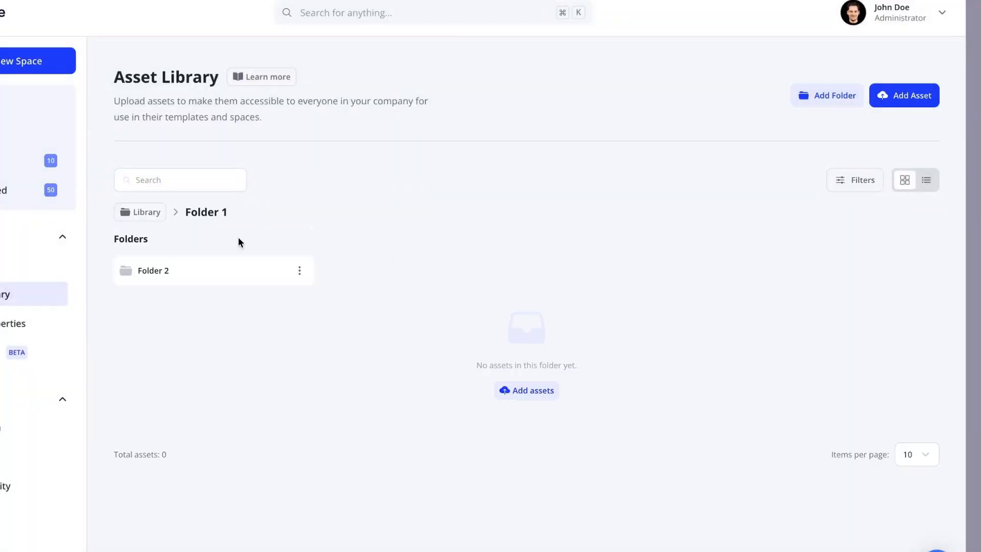
{"action": "left_click", "coordinate": [160, 271]}
{"action": "left_click", "coordinate": [168, 271]}
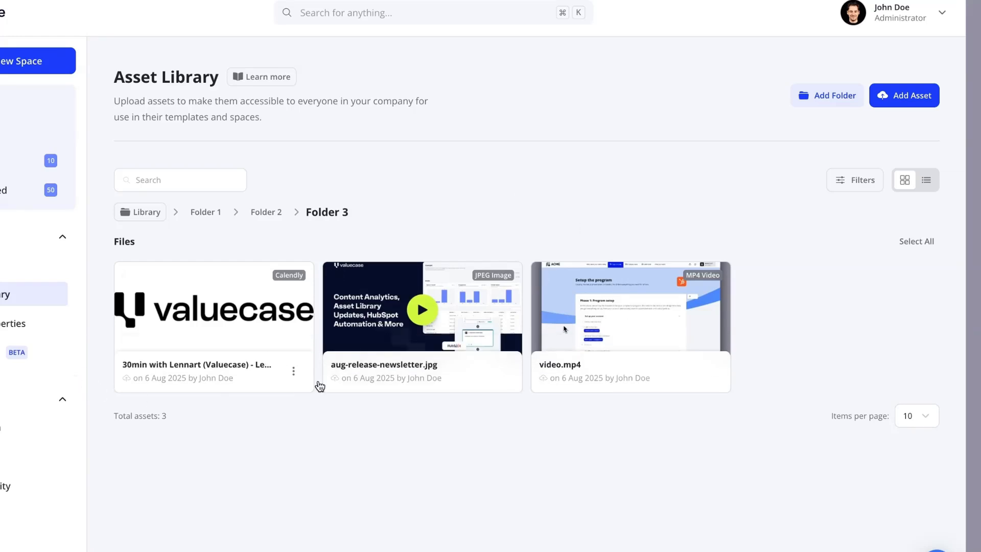
{"action": "left_click_drag", "start_coordinate": [319, 223], "coordinate": [111, 217]}
{"action": "left_click", "coordinate": [214, 242]}
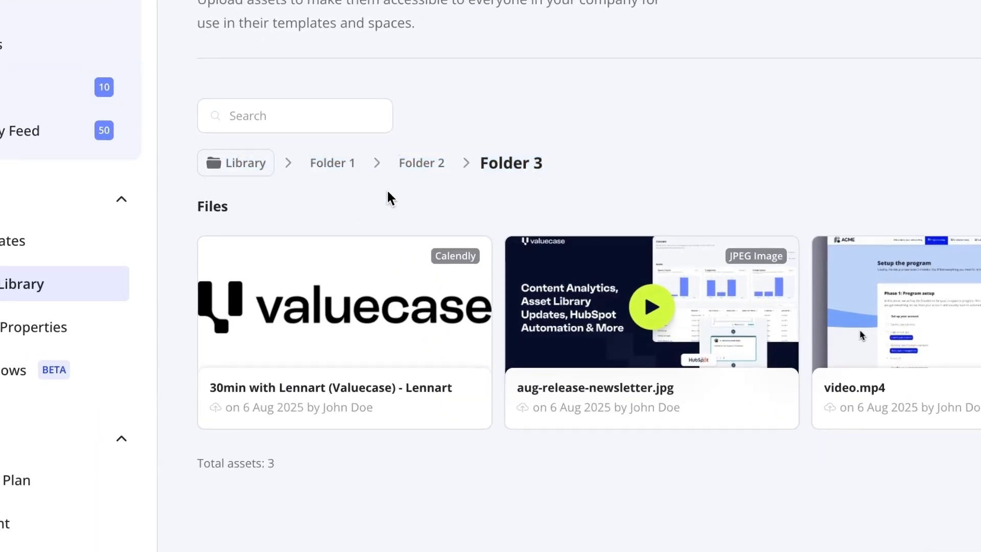
{"action": "left_click", "coordinate": [423, 170]}
{"action": "left_click", "coordinate": [297, 265]}
- Examine the Asset Library's file type and creator filter options, leaving both filters unchanged
{"action": "left_click", "coordinate": [820, 260]}
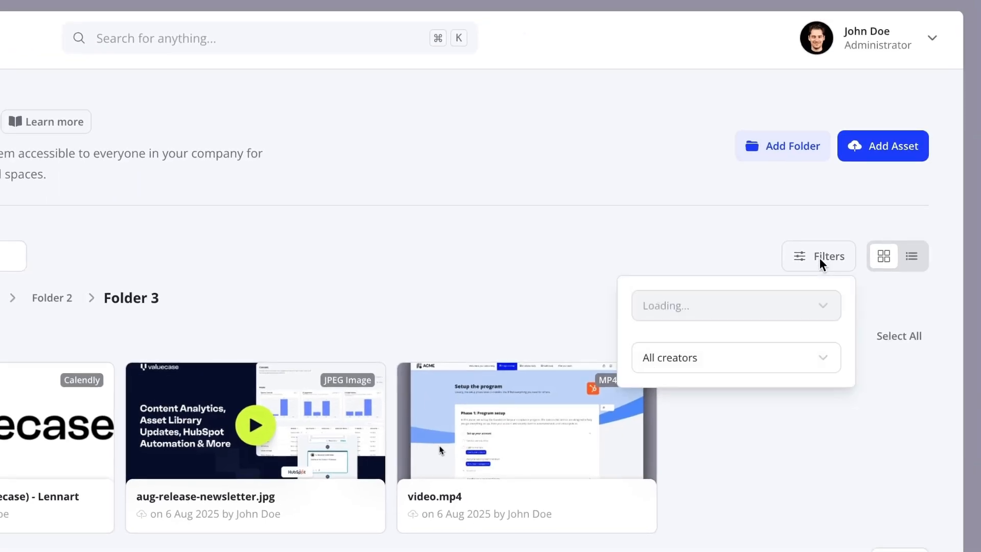
{"action": "left_click", "coordinate": [723, 305]}
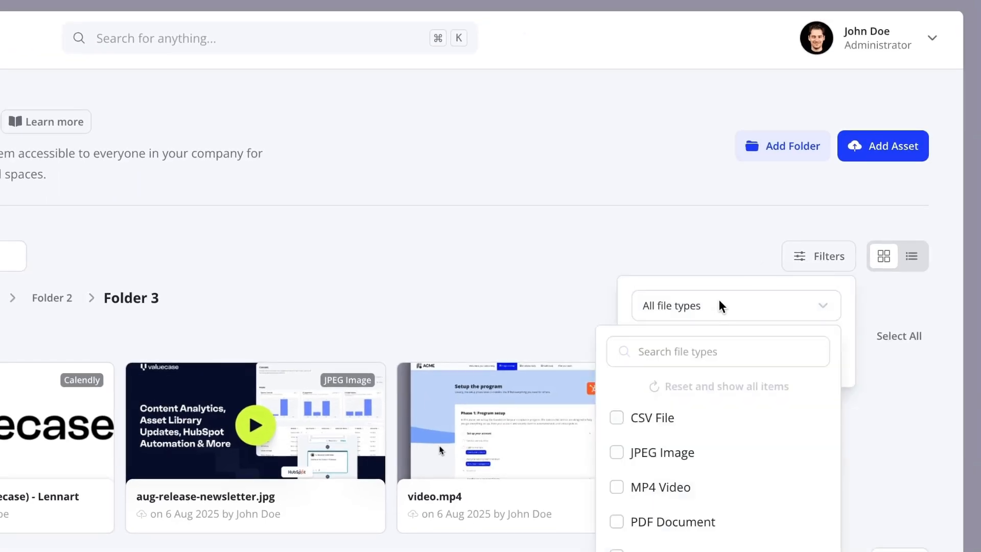
{"action": "left_click", "coordinate": [723, 305]}
{"action": "left_click", "coordinate": [730, 358]}
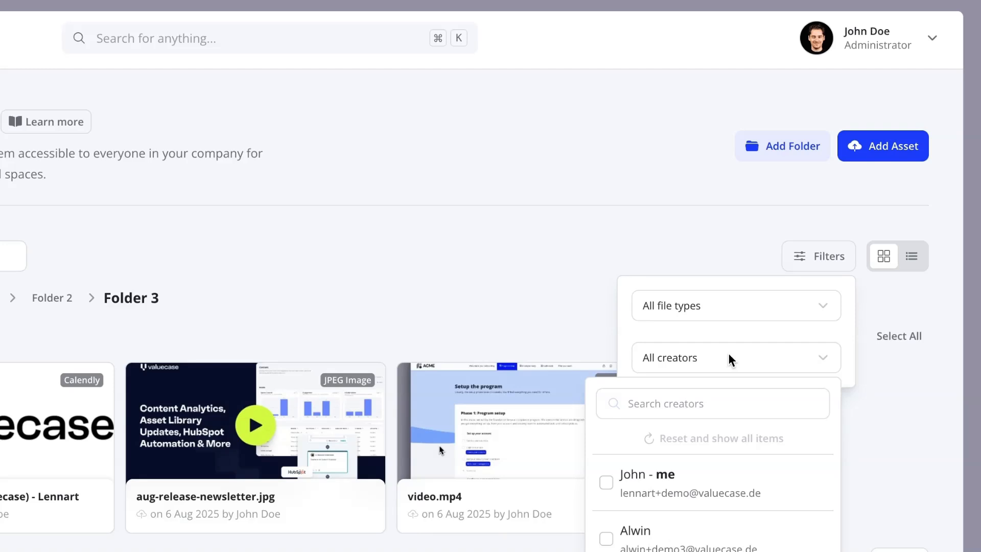
{"action": "left_click", "coordinate": [731, 359]}
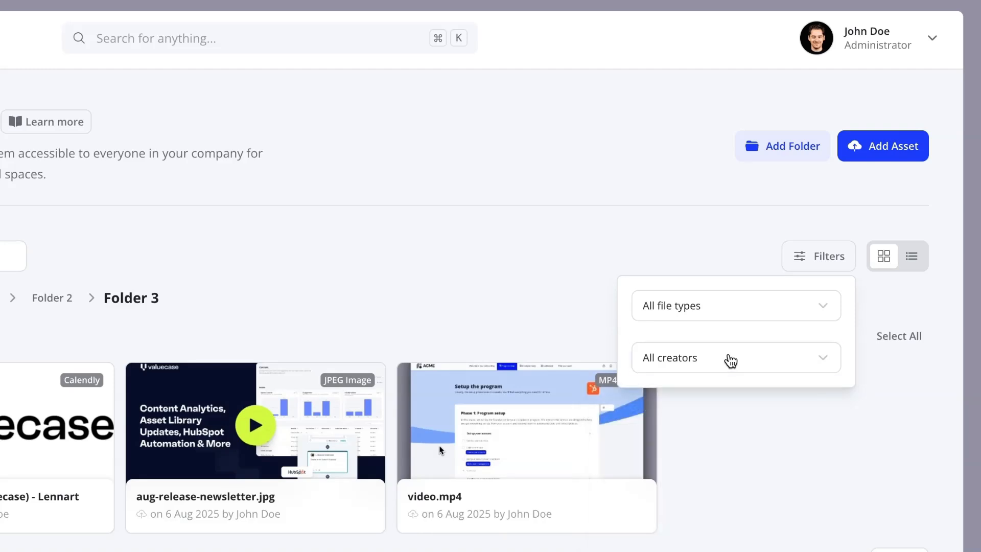
{"action": "left_click", "coordinate": [531, 313]}
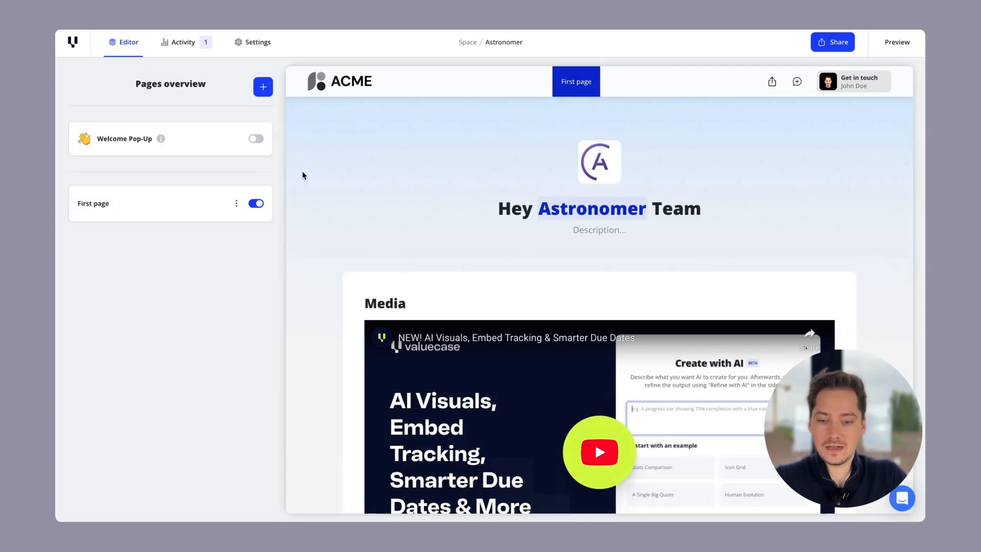
- Copy the YouTube link beneath the video in the Astronomer space's Media block
{"action": "scroll", "coordinate": [303, 175], "scroll_direction": "down", "scroll_amount": 3}
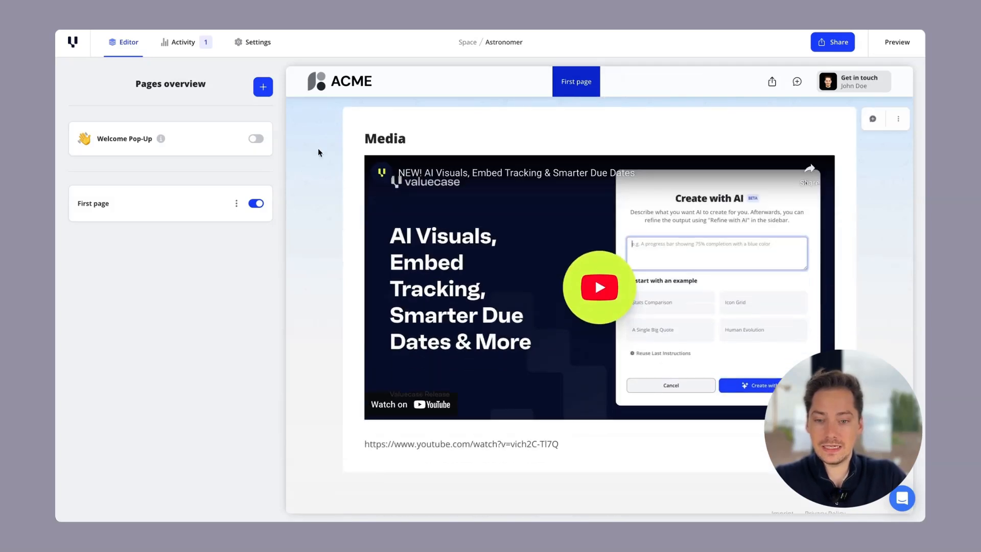
{"action": "left_click", "coordinate": [347, 126]}
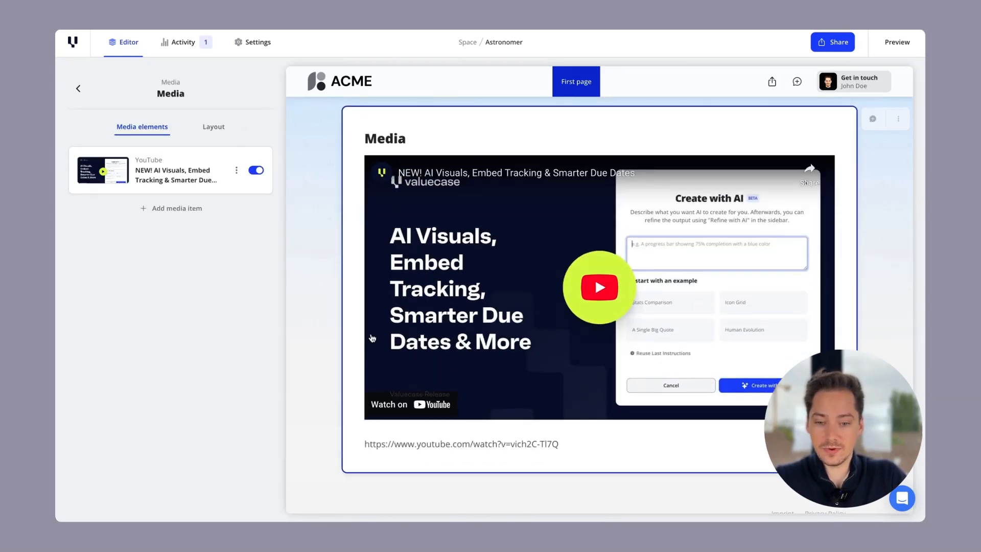
{"action": "triple_click", "coordinate": [516, 444]}
{"action": "key", "text": "ctrl+c"}
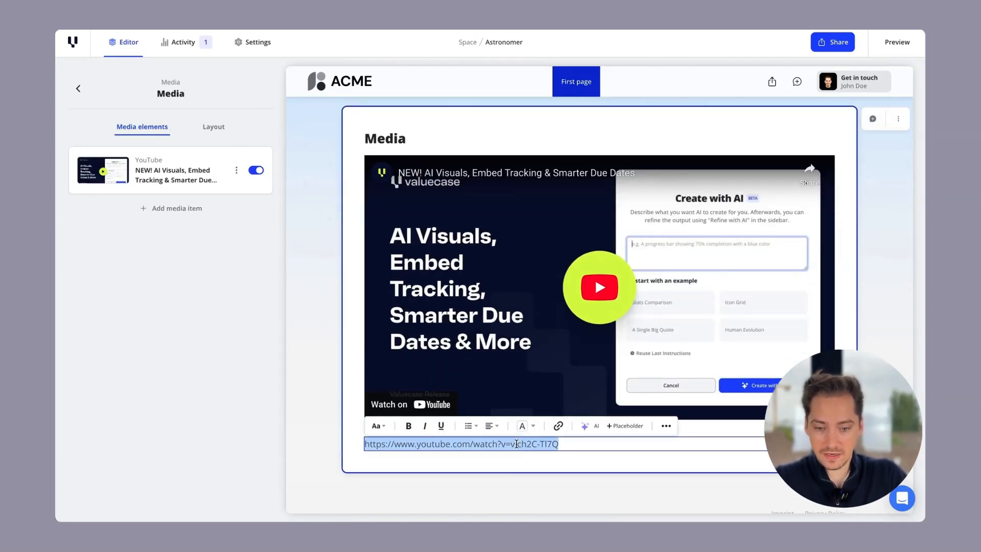
- Insert the copied link as a Youtube embed for a new Media block item and check the asset library option
{"action": "left_click", "coordinate": [177, 208]}
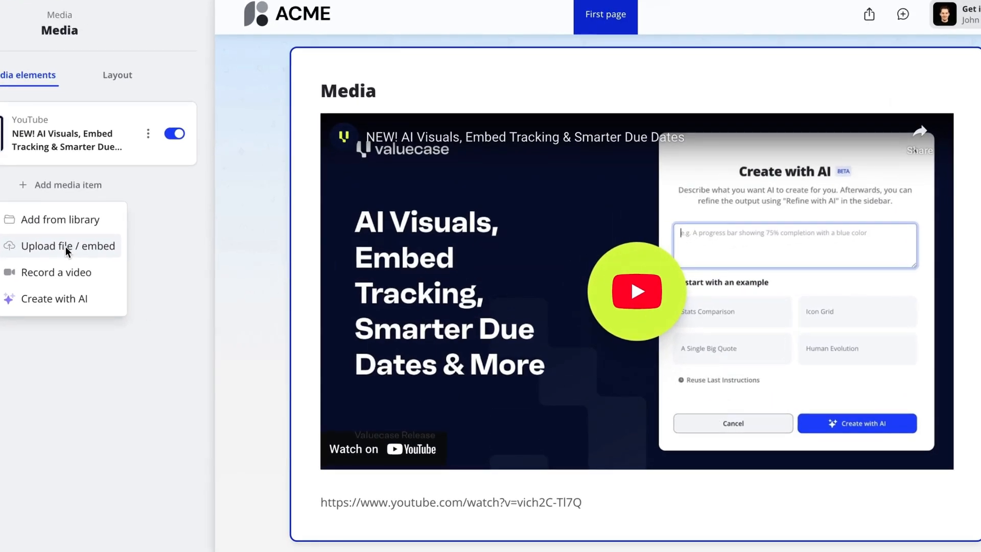
{"action": "left_click", "coordinate": [175, 255]}
{"action": "left_click", "coordinate": [428, 252]}
{"action": "key", "text": "ctrl+v"}
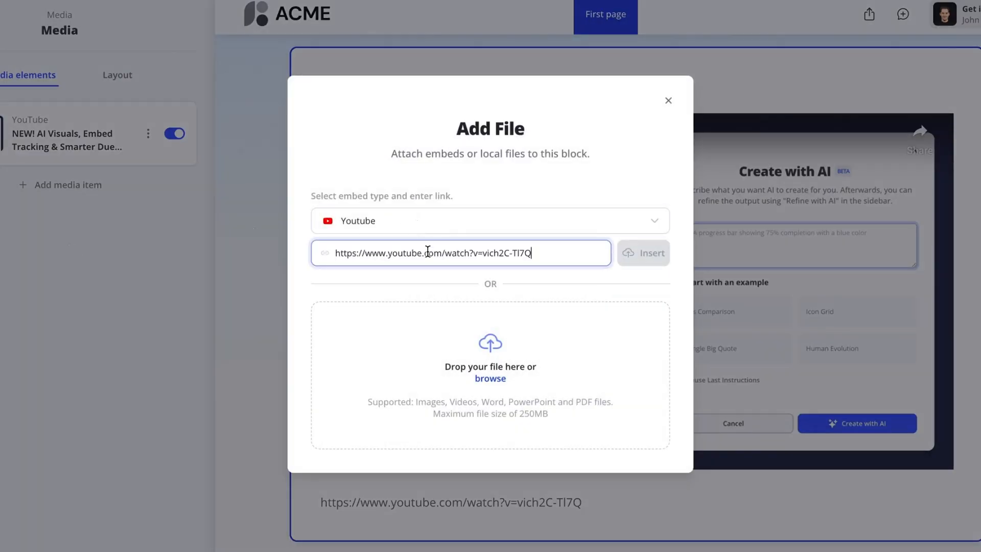
{"action": "left_click", "coordinate": [638, 252]}
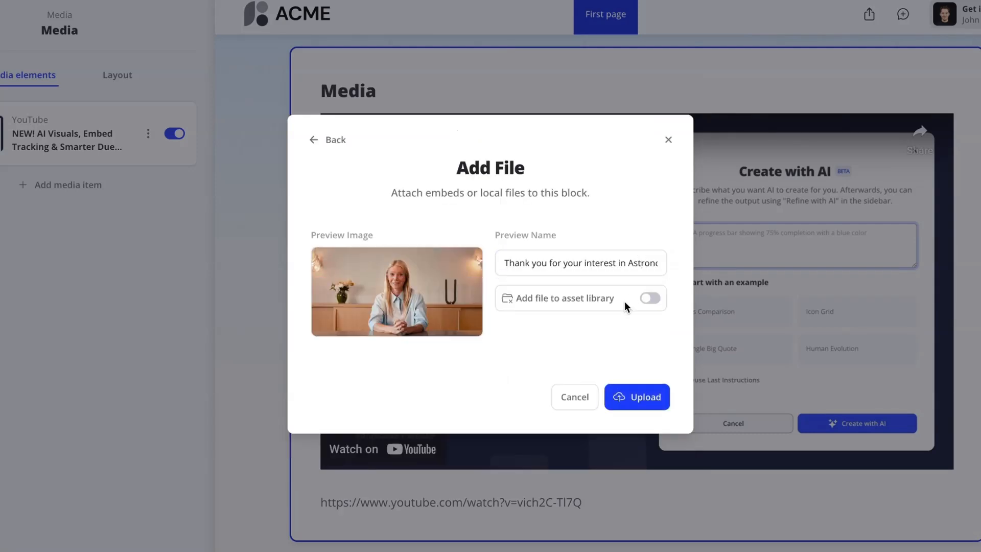
{"action": "left_click_drag", "start_coordinate": [663, 300], "coordinate": [511, 296]}
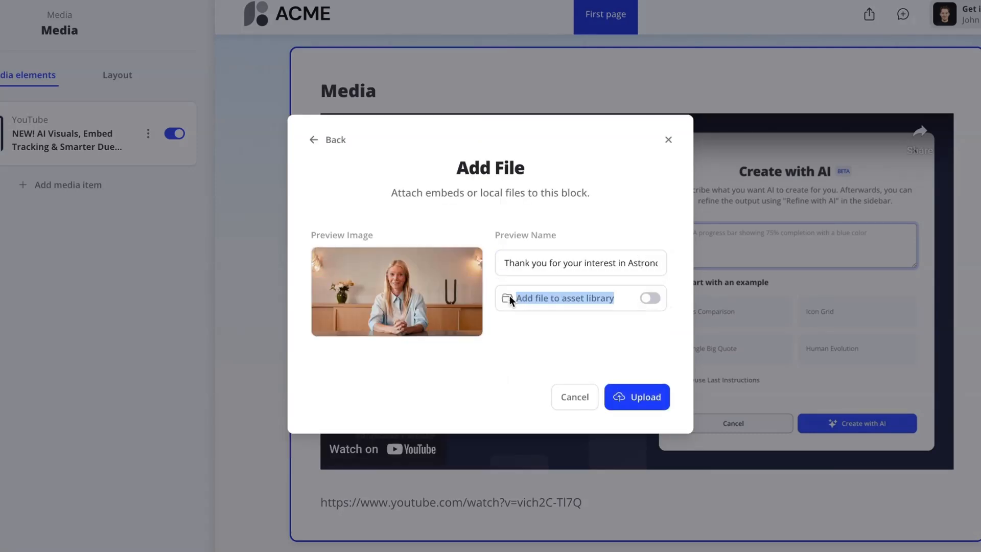
{"action": "left_click", "coordinate": [510, 330]}
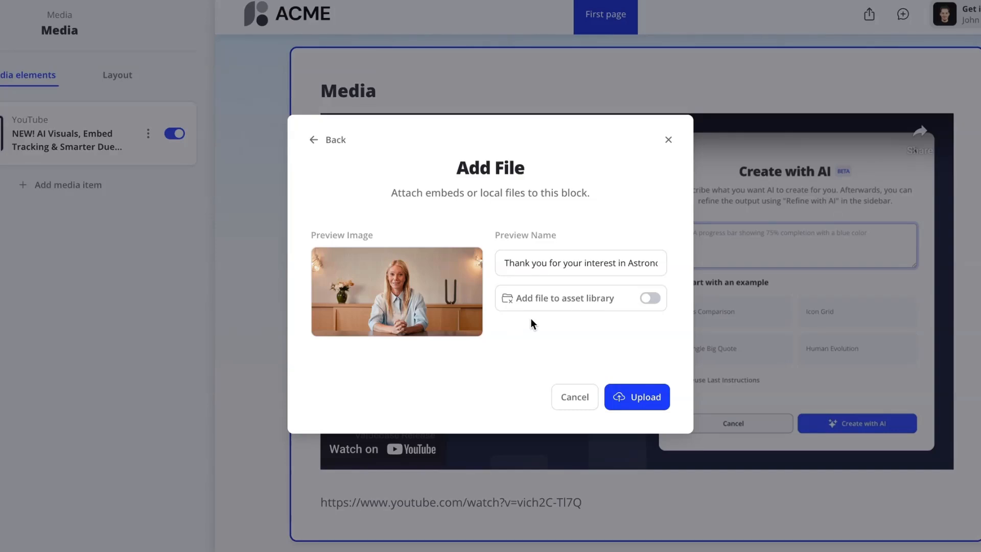
- Upload the YouTube video with saving to the asset library enabled, and place it first among the Media block's items
{"action": "left_click", "coordinate": [650, 299]}
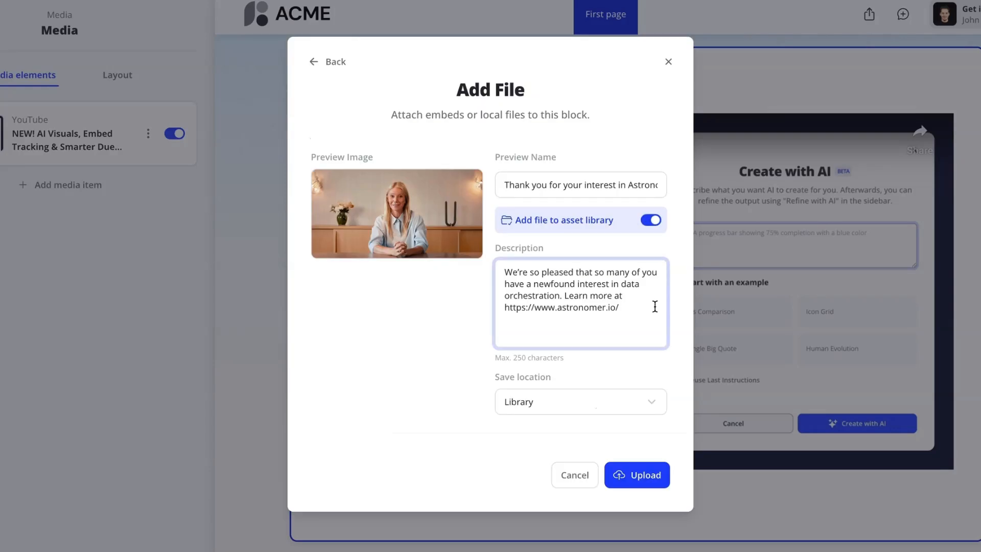
{"action": "left_click", "coordinate": [622, 403]}
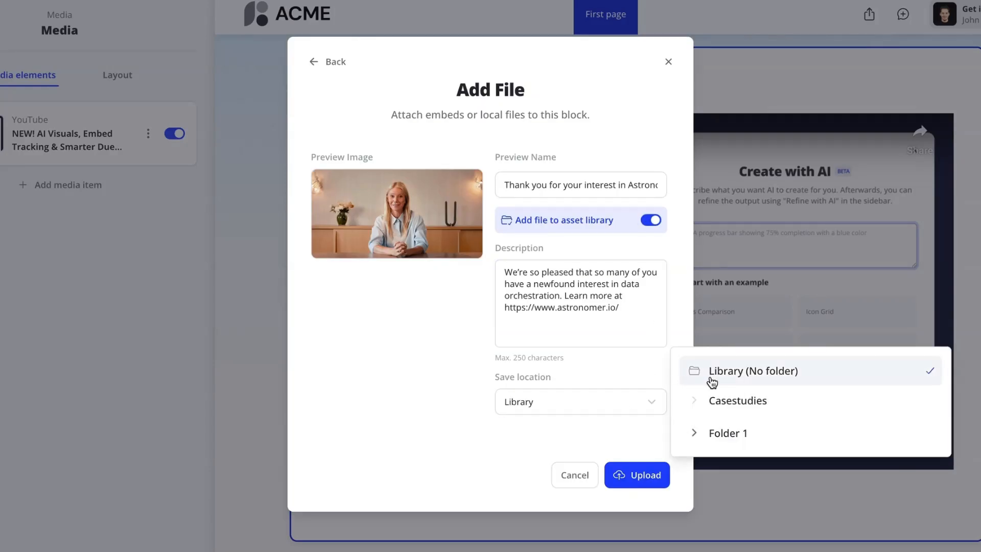
{"action": "left_click", "coordinate": [696, 432]}
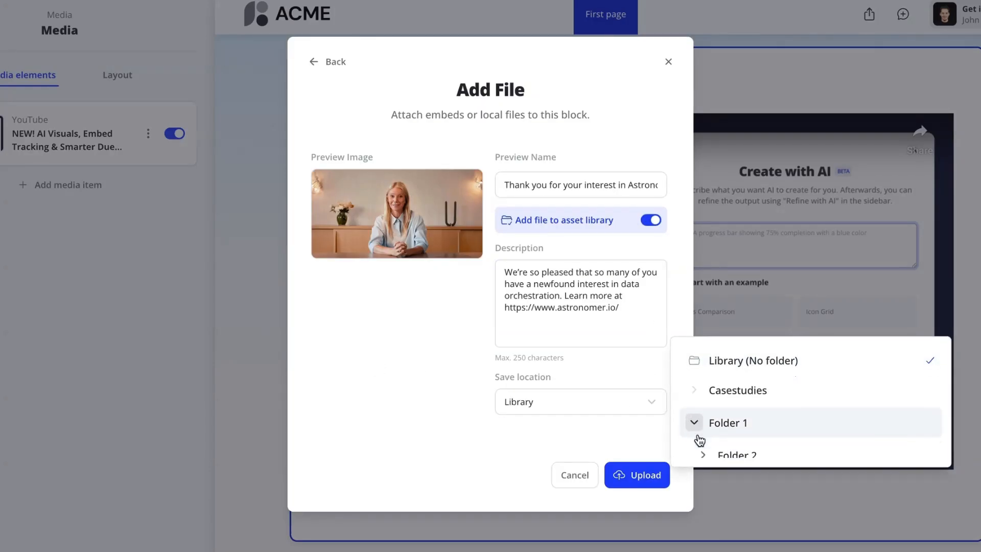
{"action": "left_click", "coordinate": [697, 419]}
{"action": "left_click", "coordinate": [399, 344]}
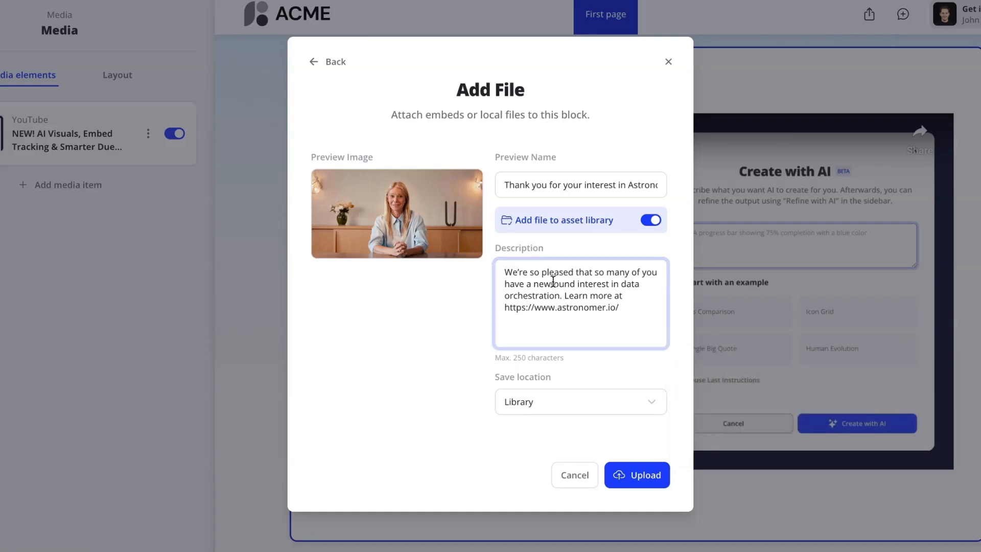
{"action": "left_click", "coordinate": [621, 480]}
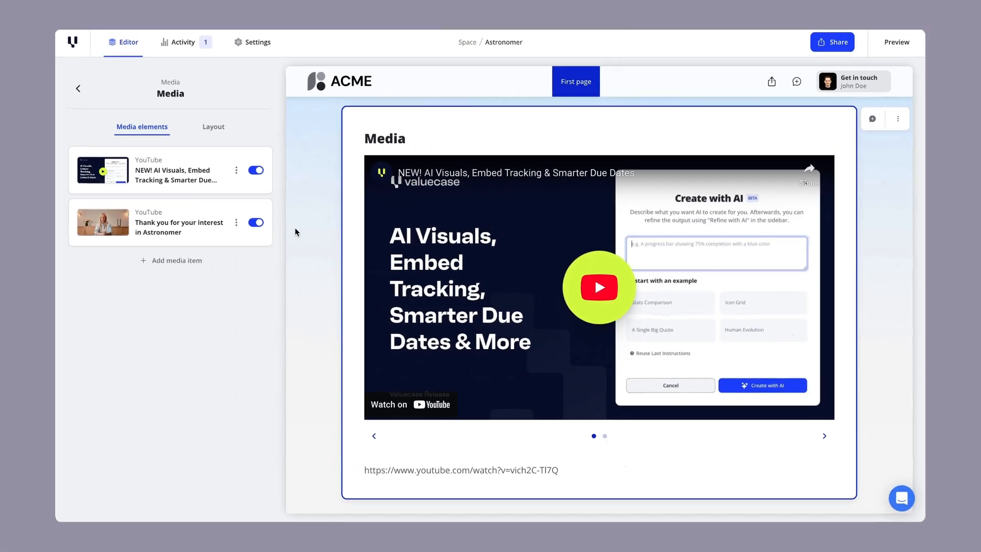
{"action": "left_click_drag", "start_coordinate": [182, 227], "coordinate": [186, 178]}
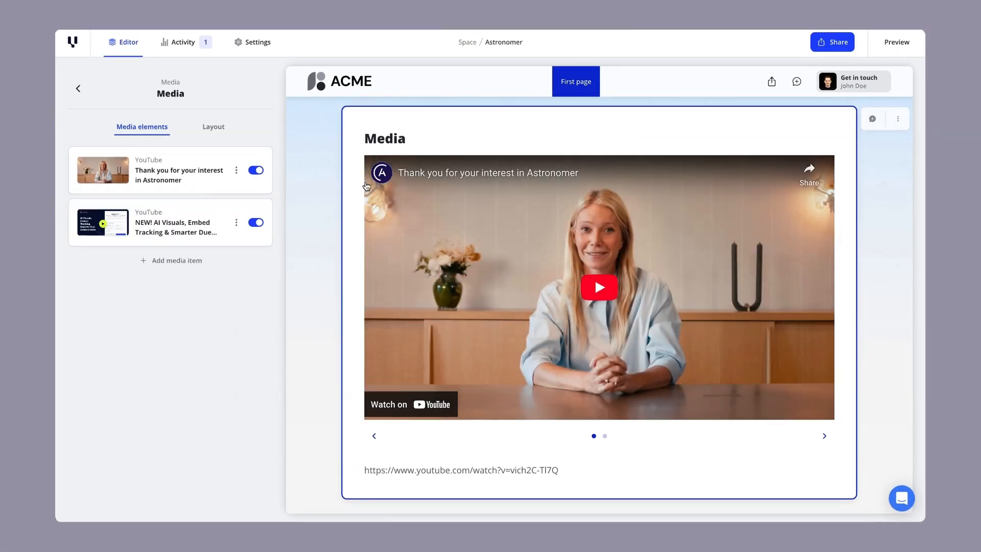
- Try two slides per view in the Media block's layout and switch back to one
{"action": "left_click", "coordinate": [209, 128]}
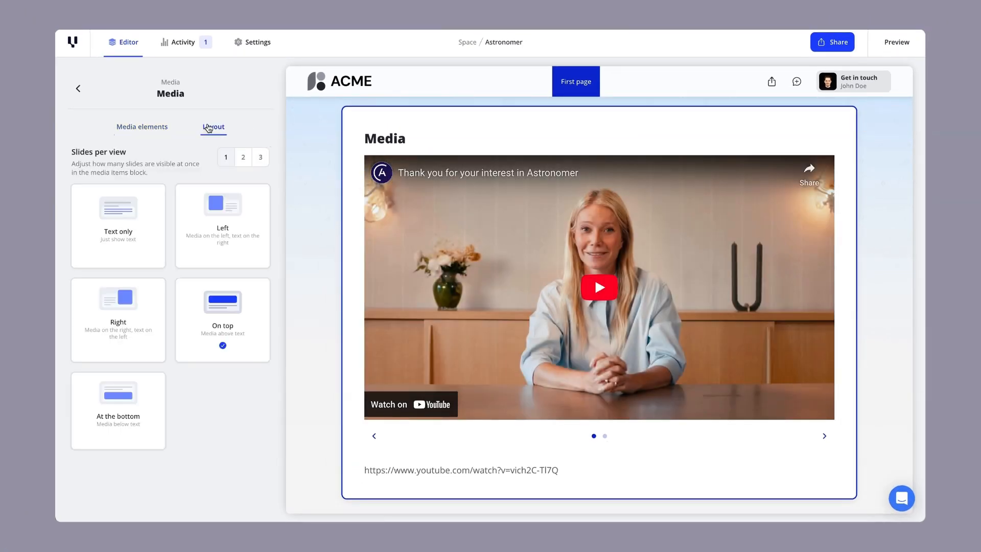
{"action": "left_click_drag", "start_coordinate": [71, 152], "coordinate": [148, 163]}
{"action": "left_click", "coordinate": [157, 167]}
{"action": "left_click", "coordinate": [243, 157]}
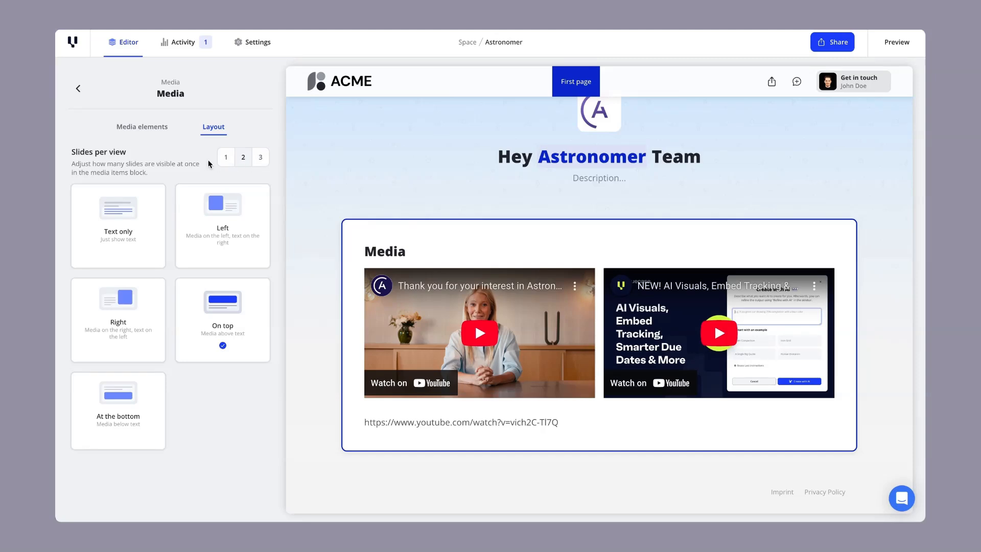
{"action": "left_click", "coordinate": [226, 158]}
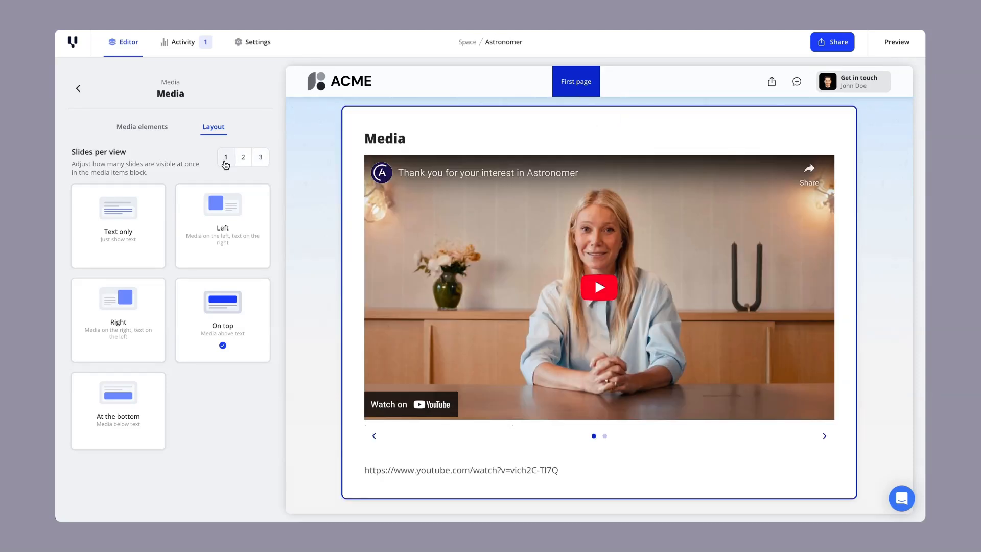